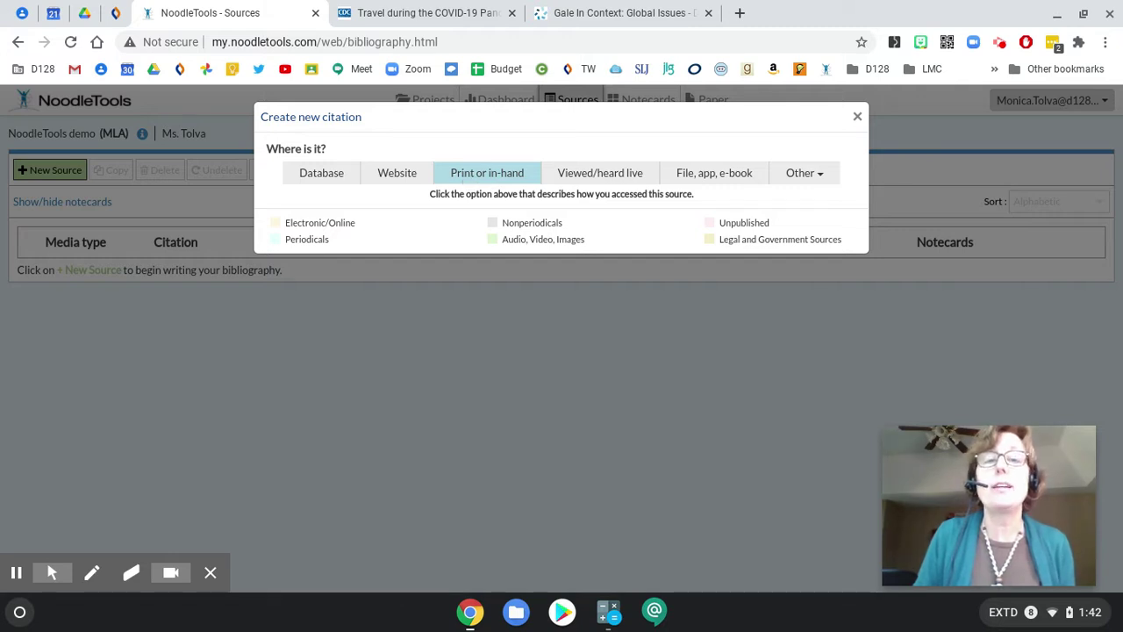
Create a new citation for a Web Page accessed on a website and review the fields of its form
click(404, 175)
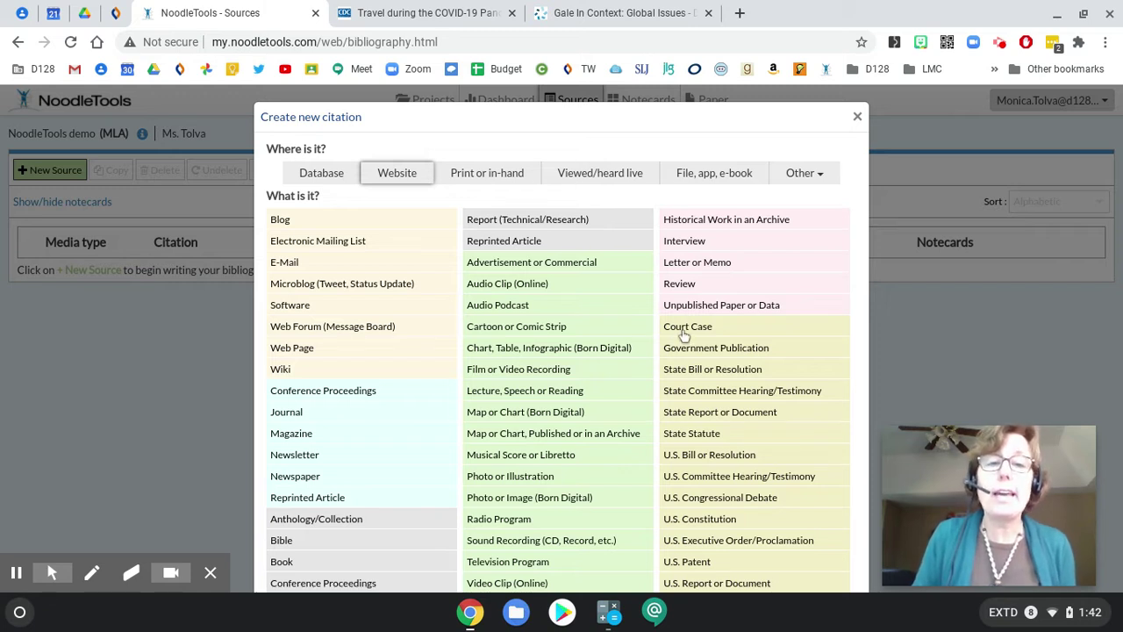
click(325, 478)
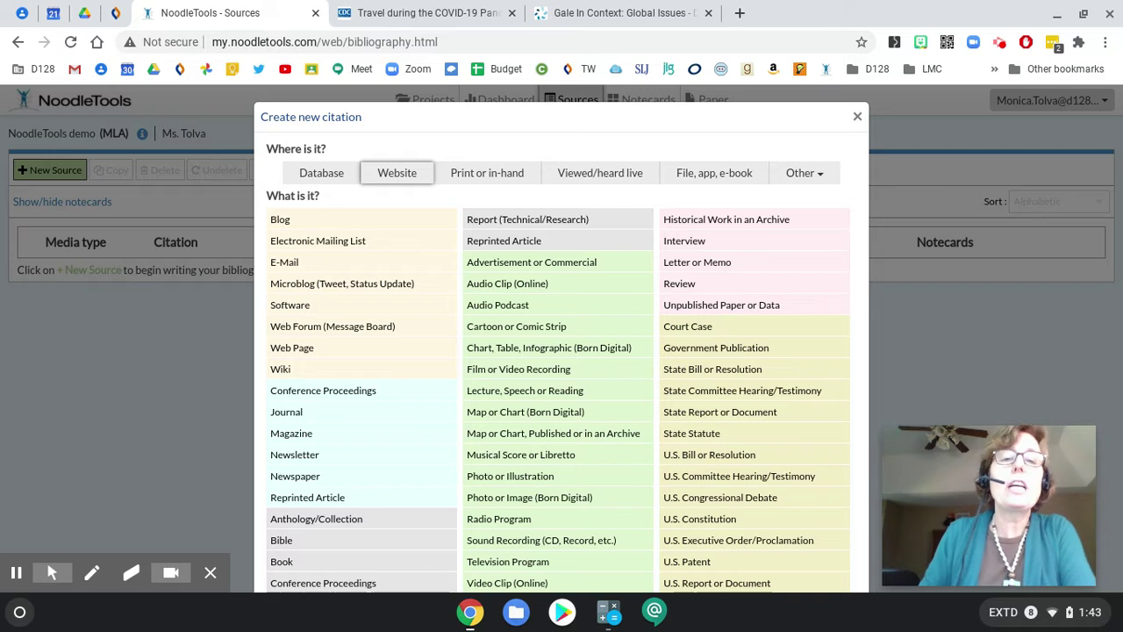
click(337, 353)
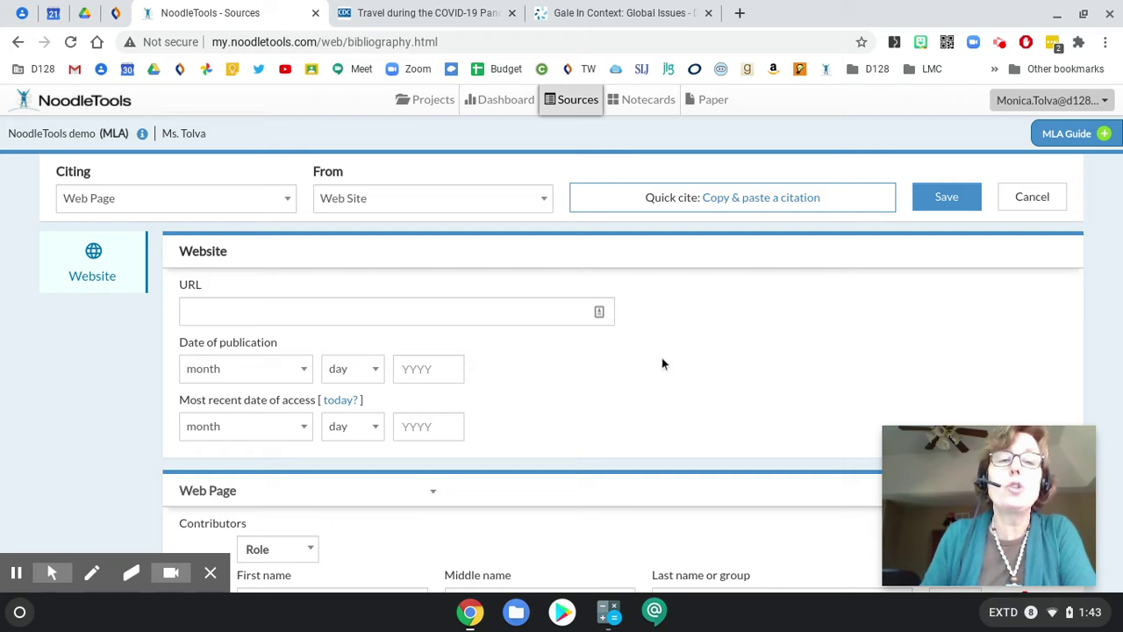
scroll(662, 363, down, 6)
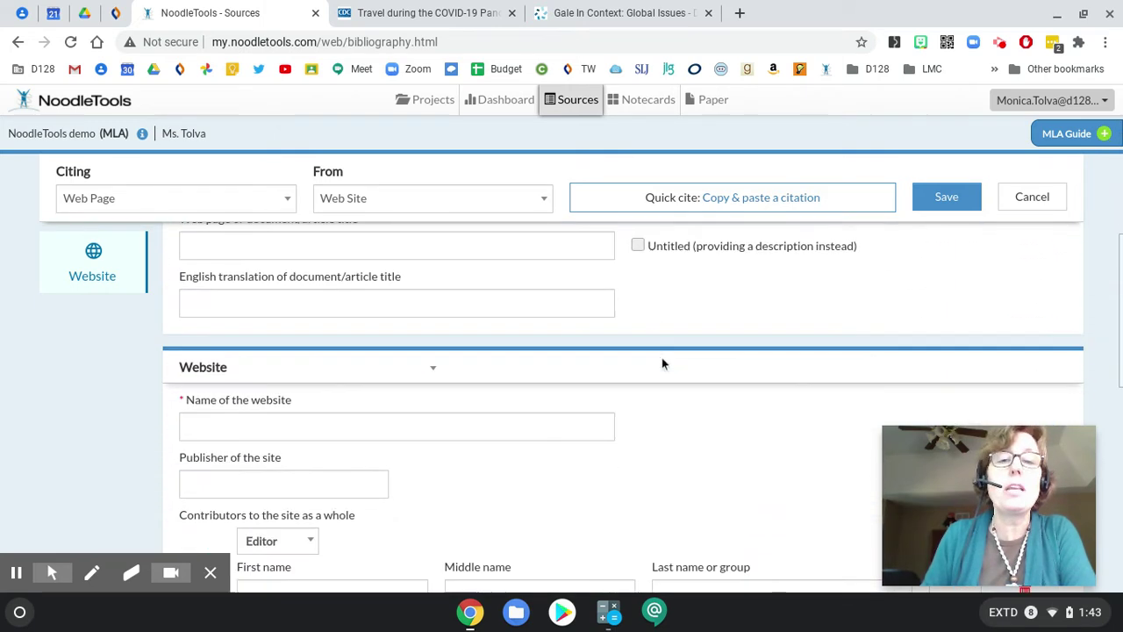
scroll(663, 363, down, 5)
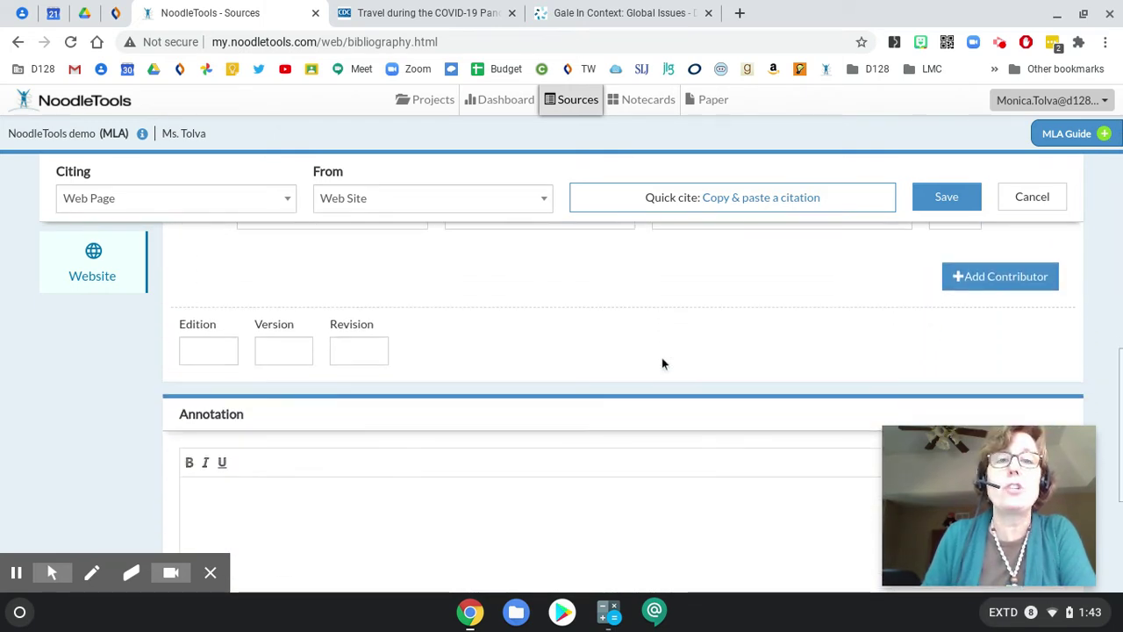
scroll(661, 362, up, 6)
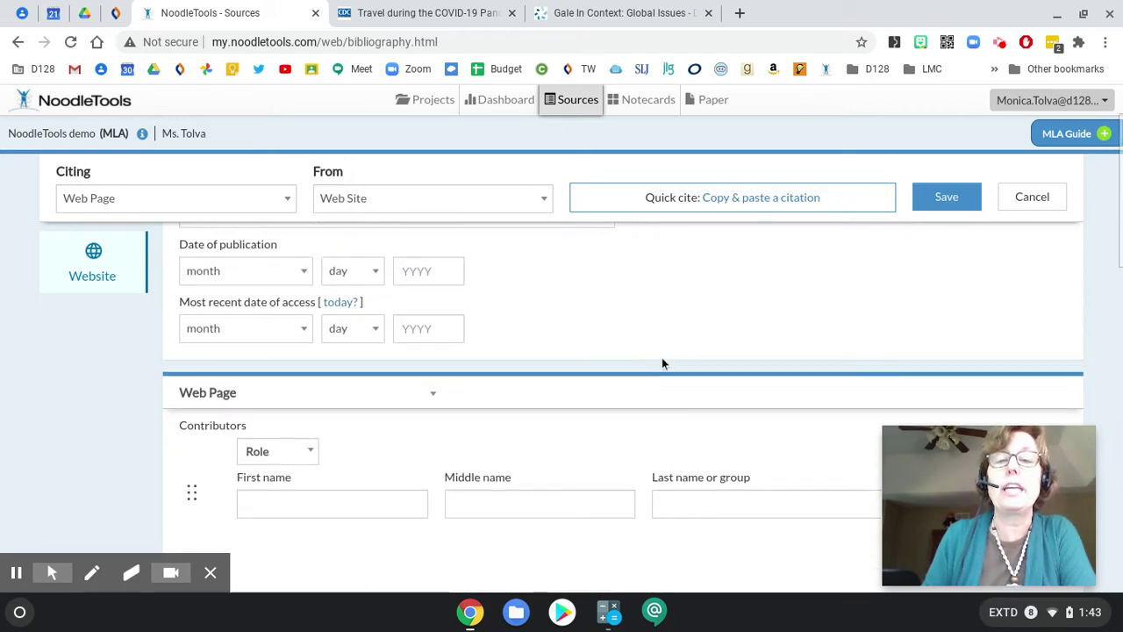
scroll(662, 362, up, 1)
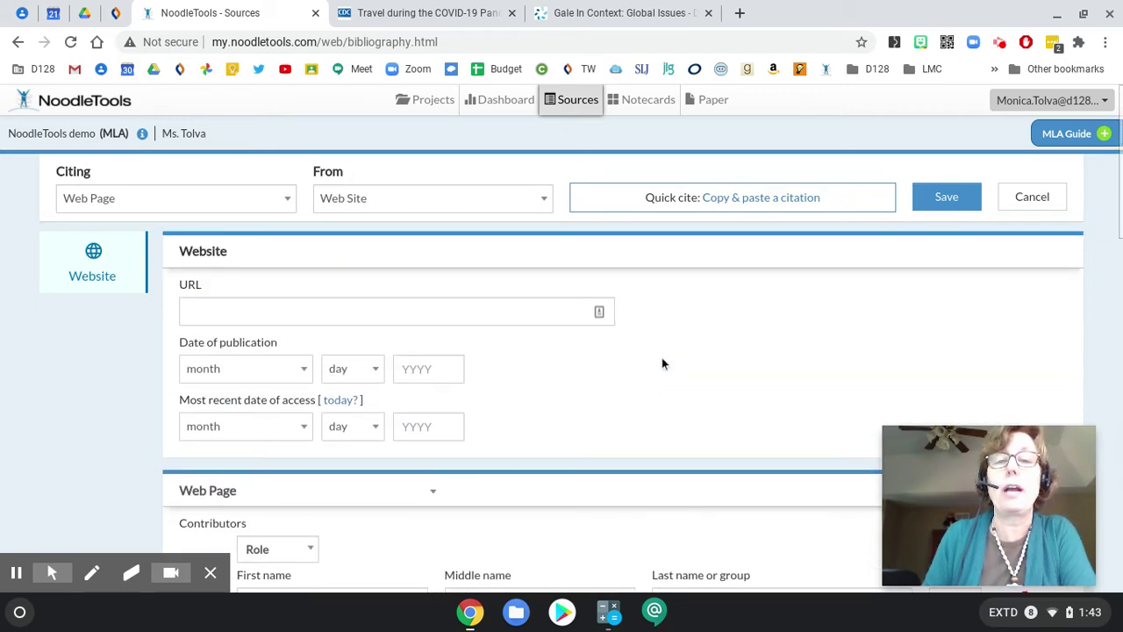
Copy the address of the CDC page on travel during COVID-19 and paste it into the citation's URL field in NoodleTools
click(428, 12)
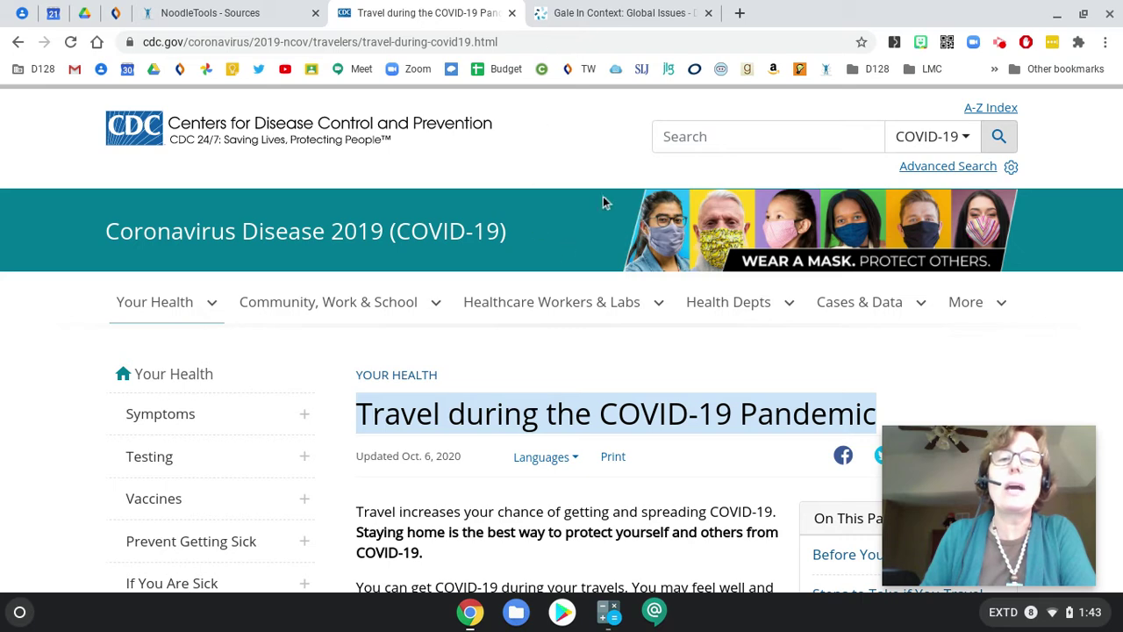
click(541, 231)
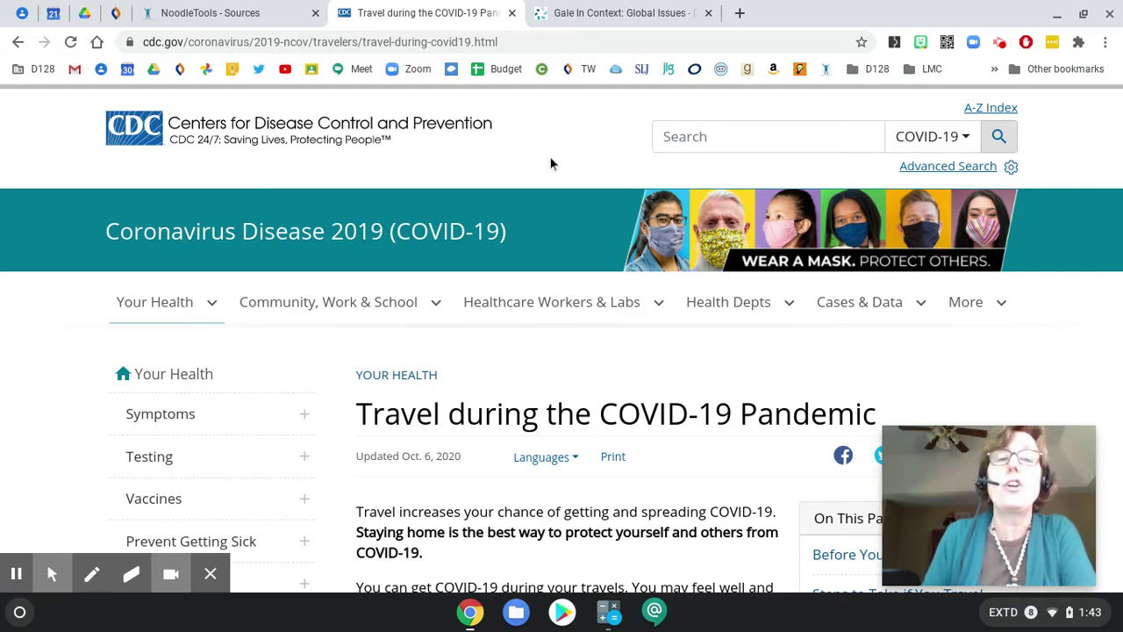
click(517, 42)
key(ctrl+c)
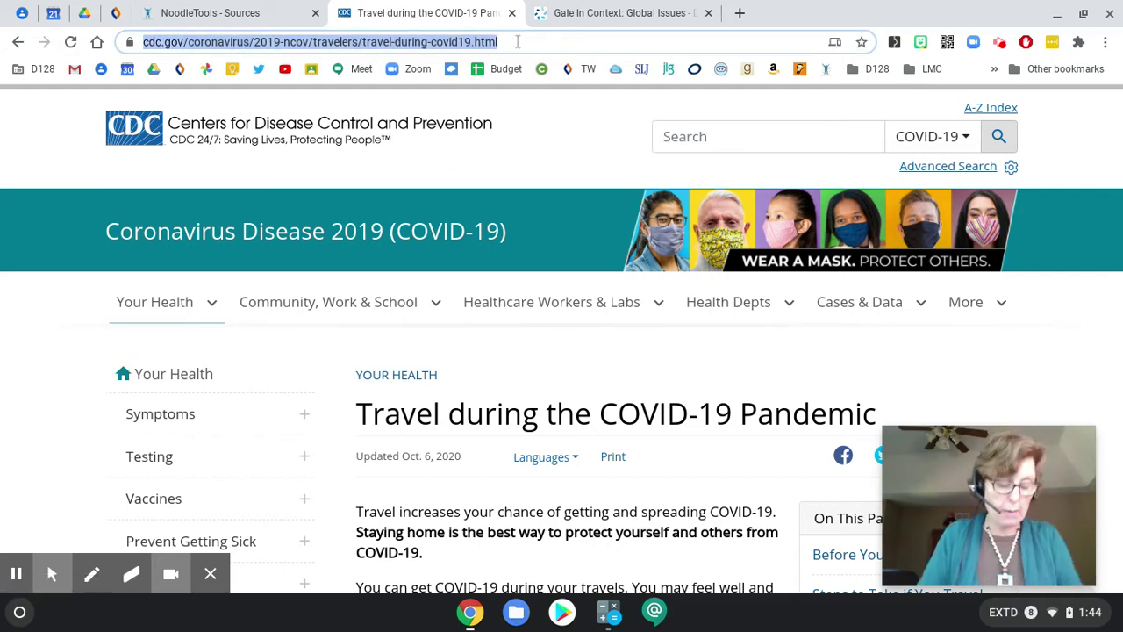
click(290, 7)
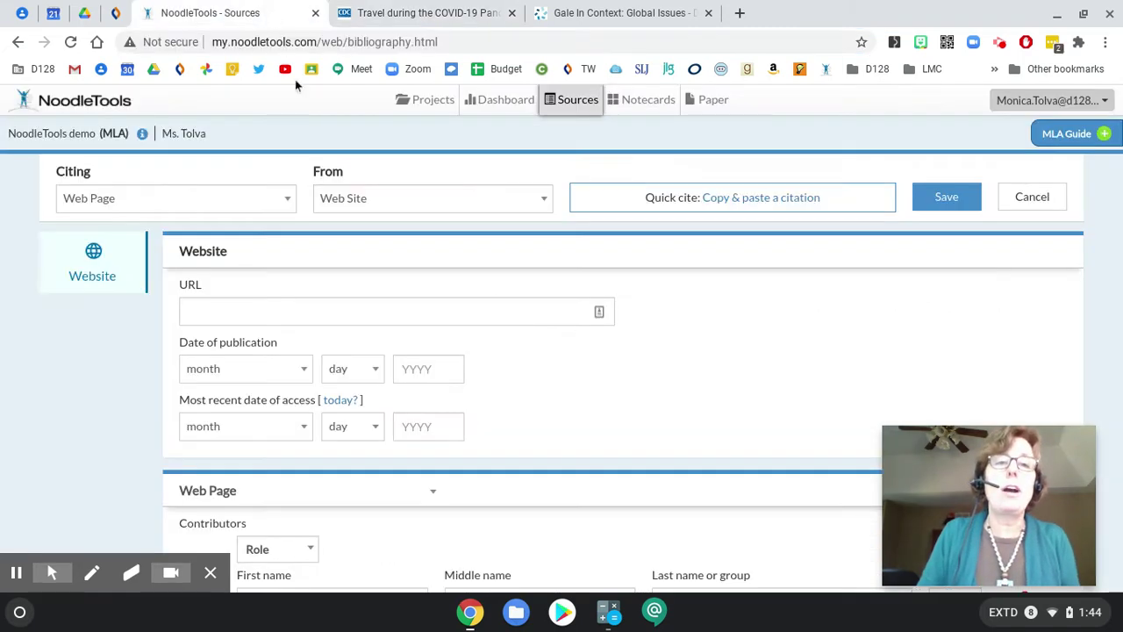
click(258, 313)
key(ctrl+v)
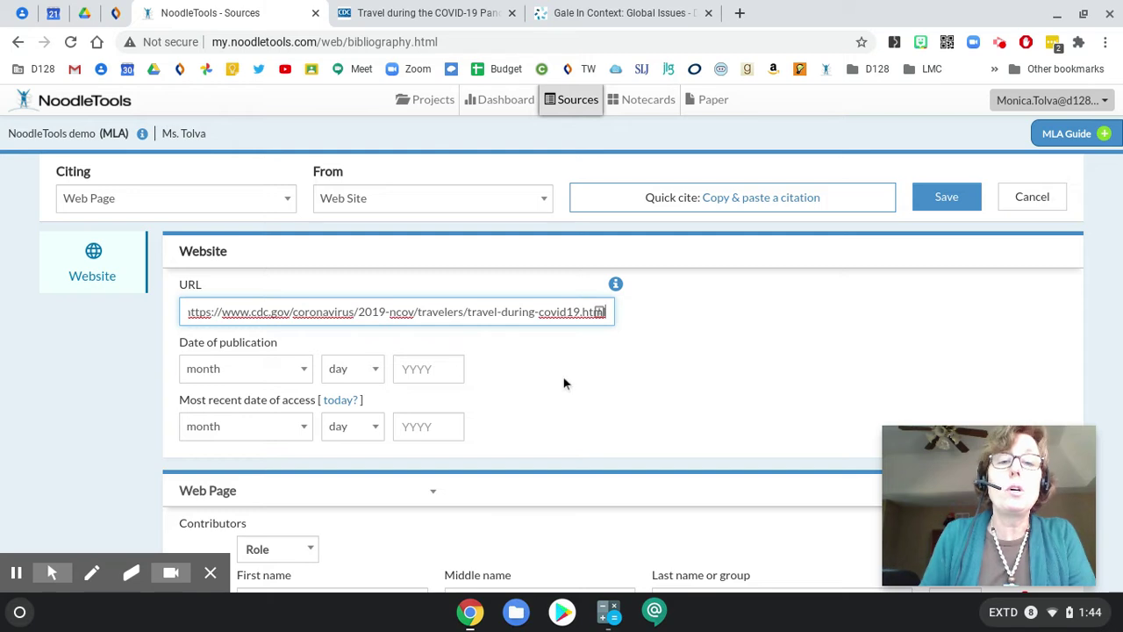
Set the publication date to October 6, 2020, as given on the CDC page, and fill the most recent access date with today's date
scroll(564, 379, down, 2)
scroll(559, 375, down, 1)
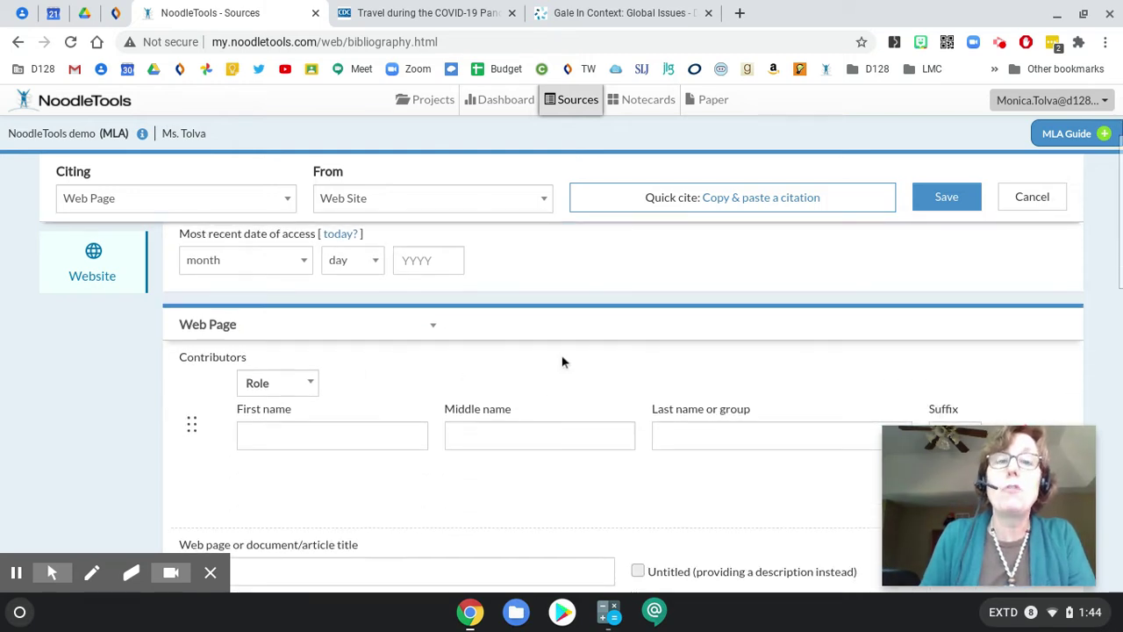
scroll(562, 360, up, 2)
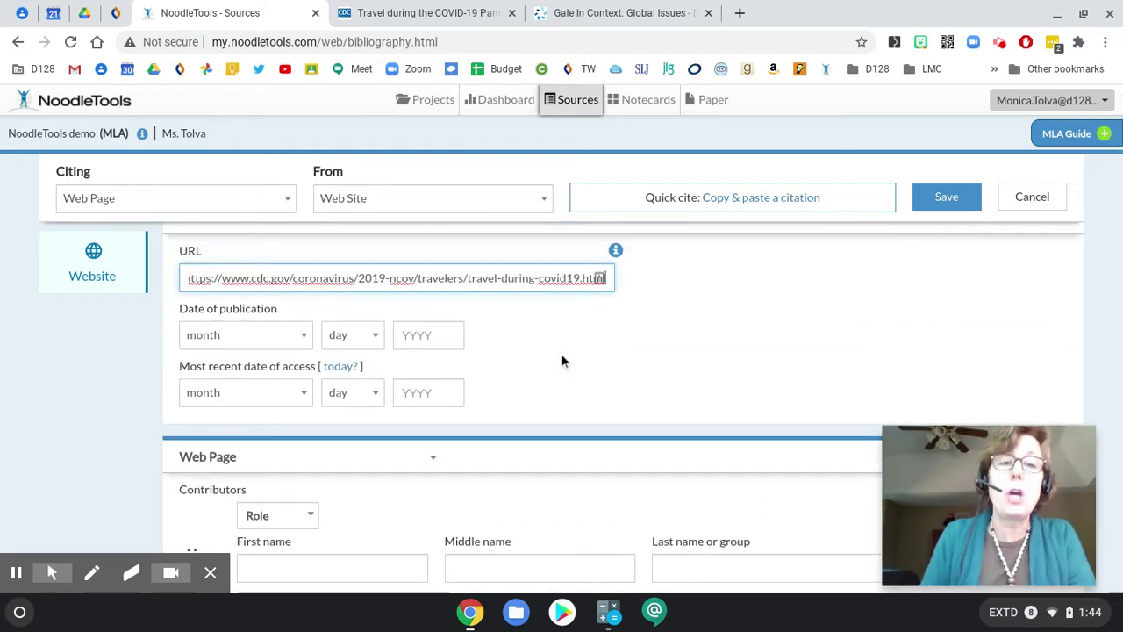
click(252, 334)
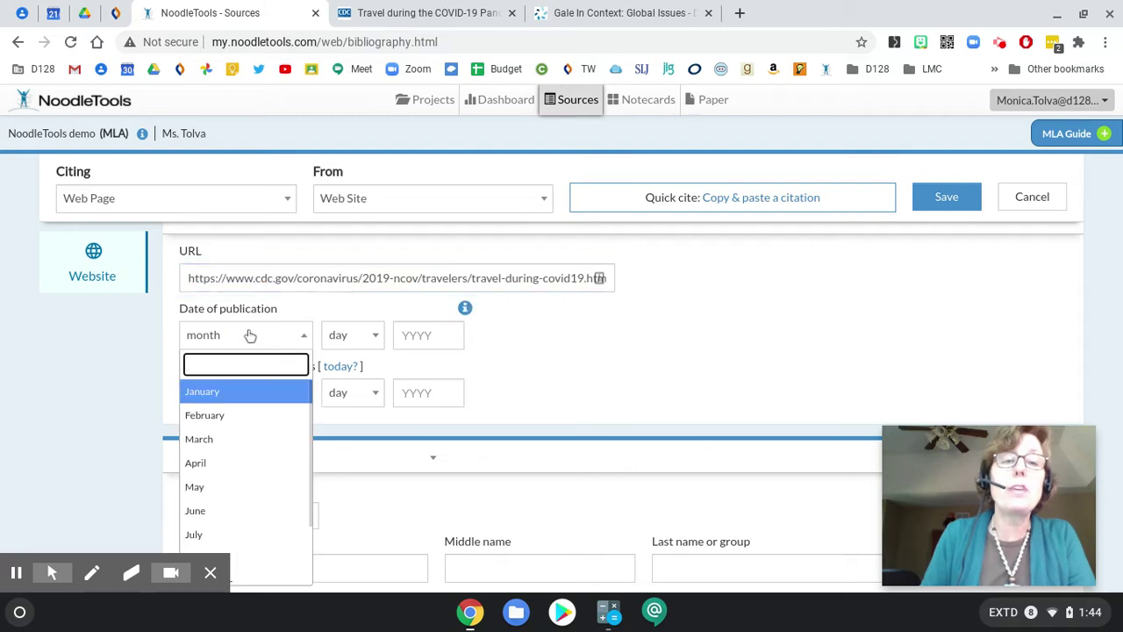
click(414, 12)
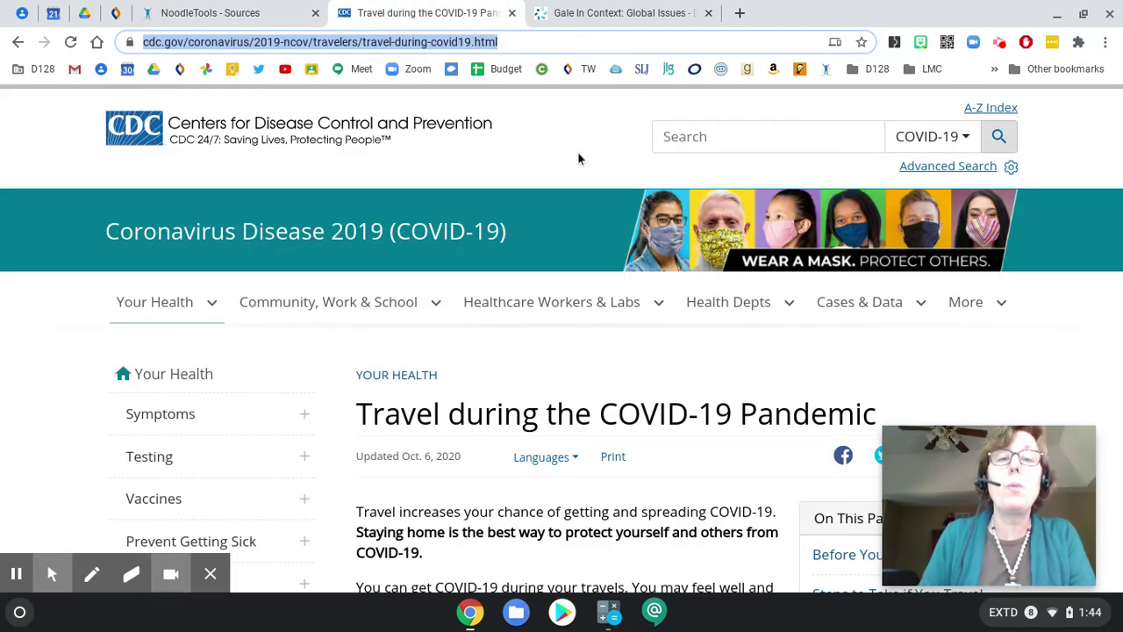
scroll(578, 158, down, 2)
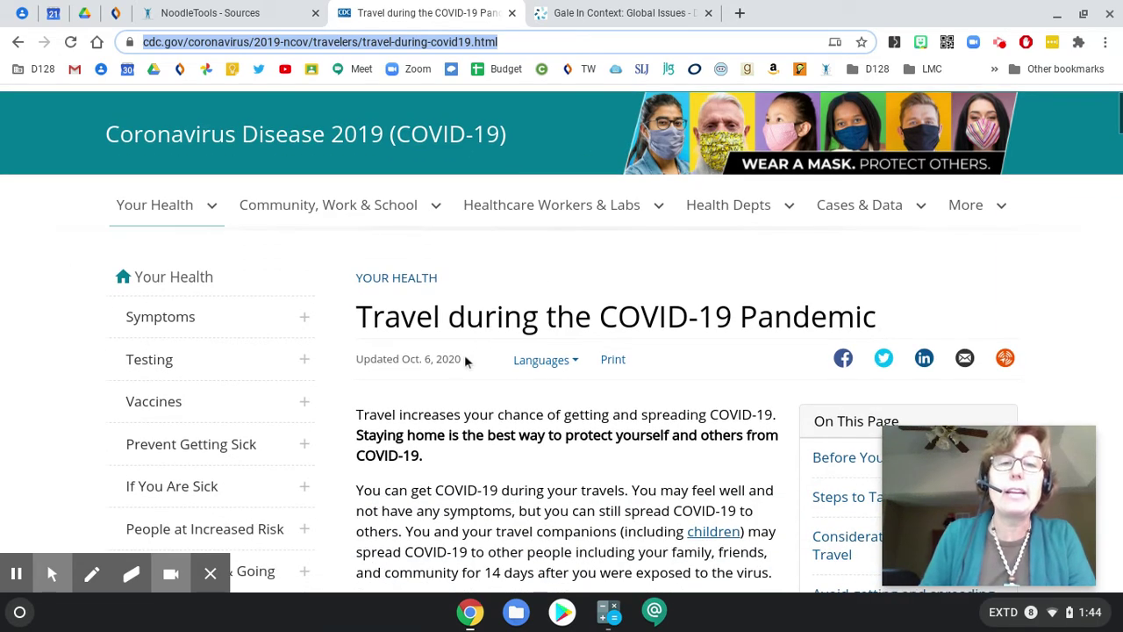
click(269, 19)
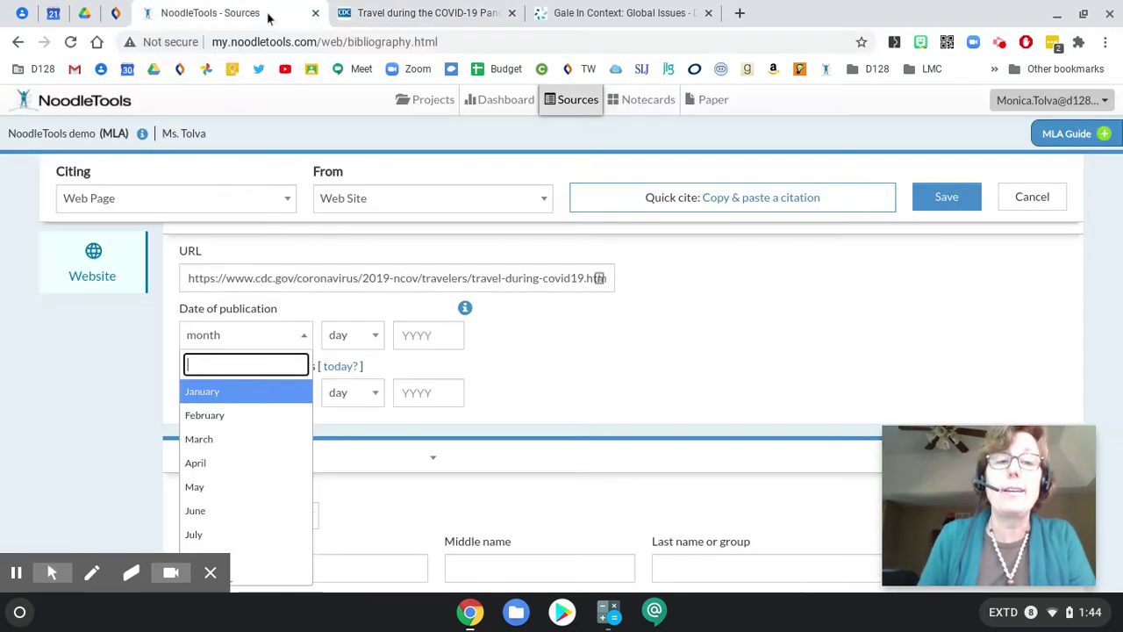
scroll(224, 487, down, 3)
click(238, 465)
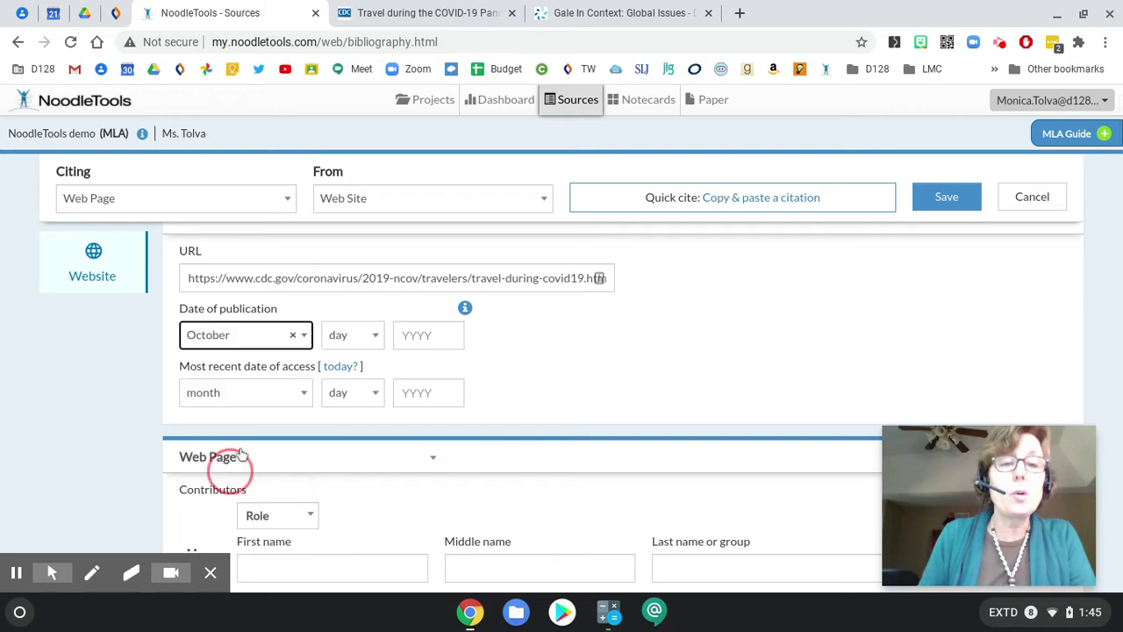
click(346, 341)
click(363, 506)
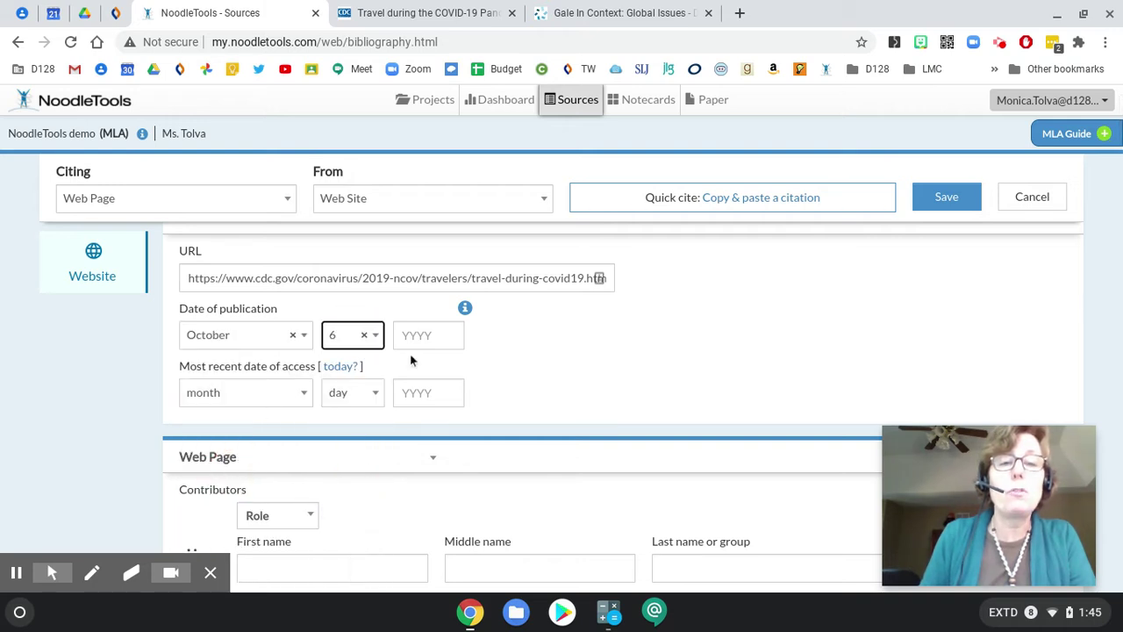
click(419, 335)
text(2020)
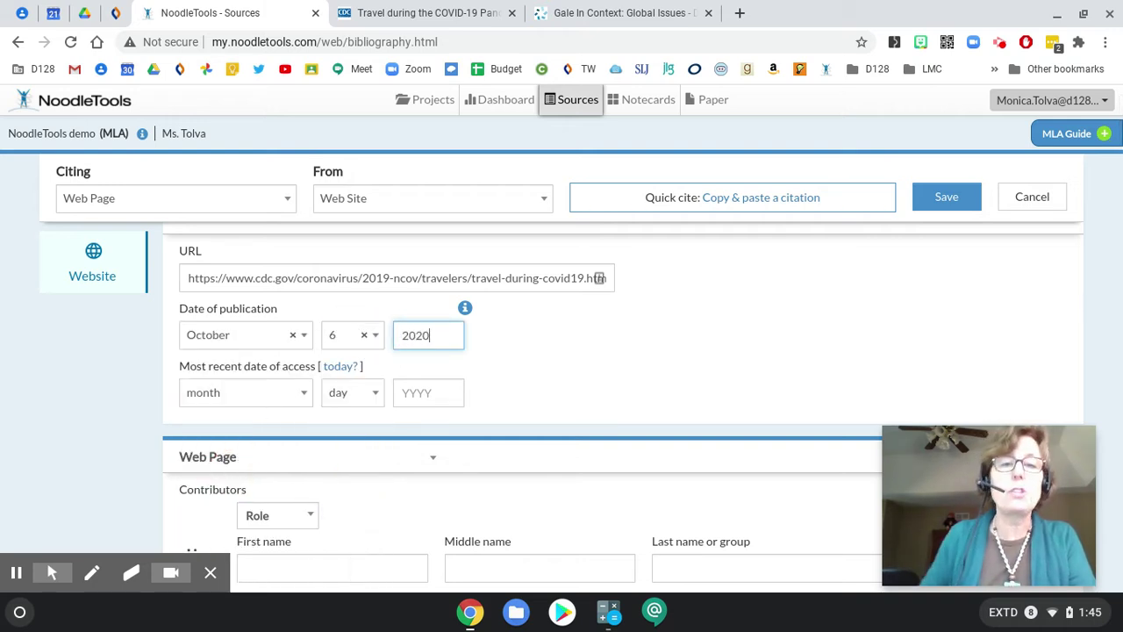
click(621, 348)
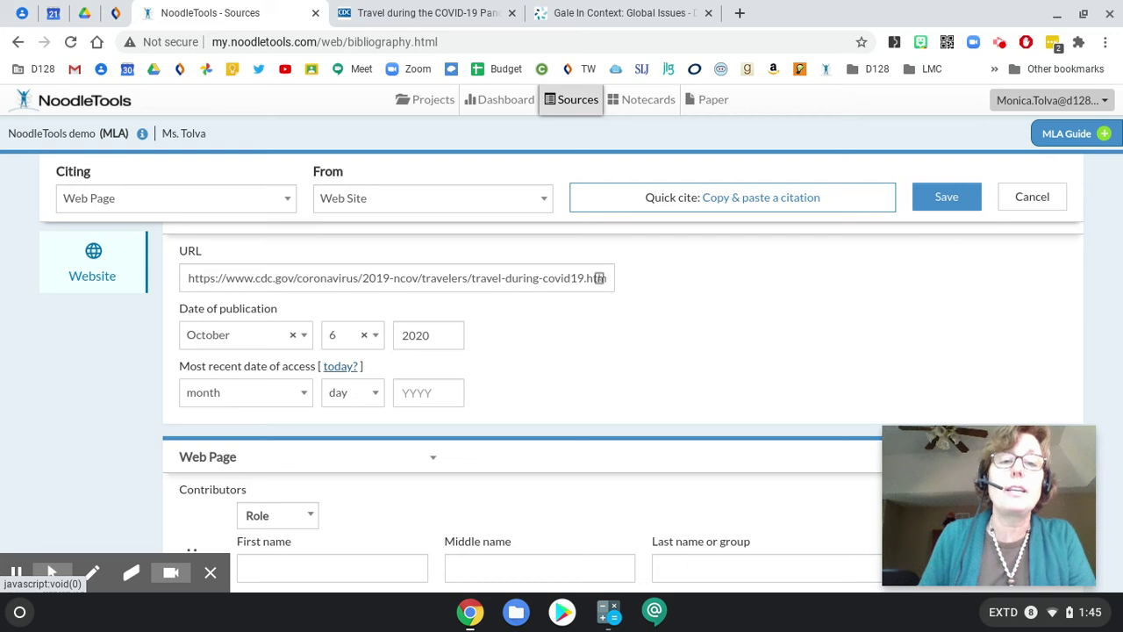
click(342, 367)
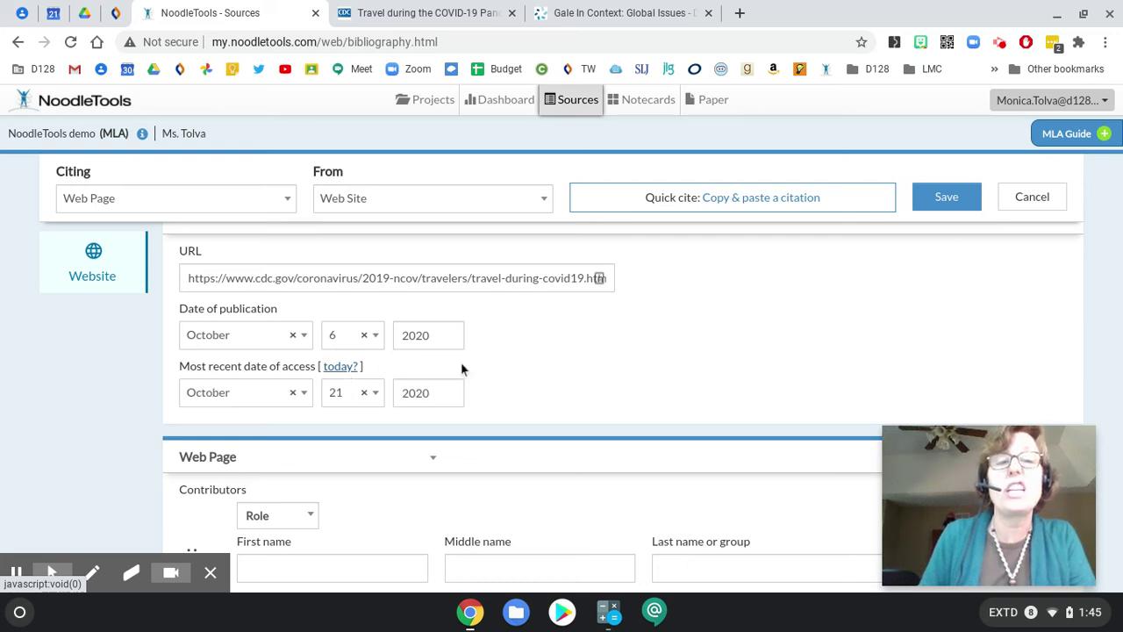
Check the contributor role options and look through the whole CDC travel page for a named author
scroll(563, 369, down, 3)
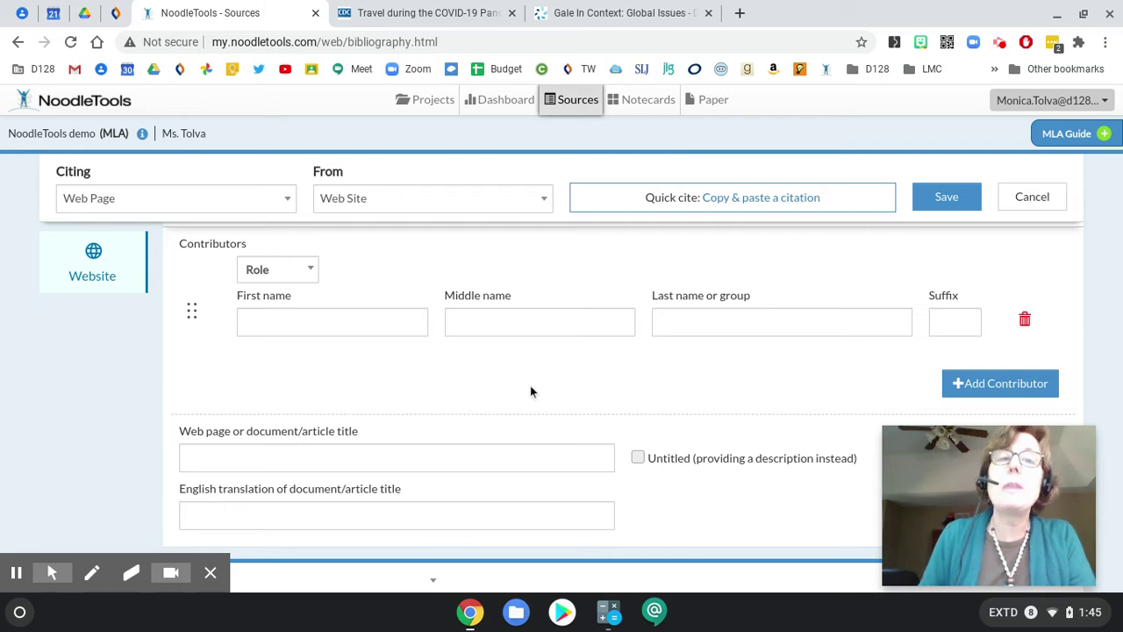
click(298, 268)
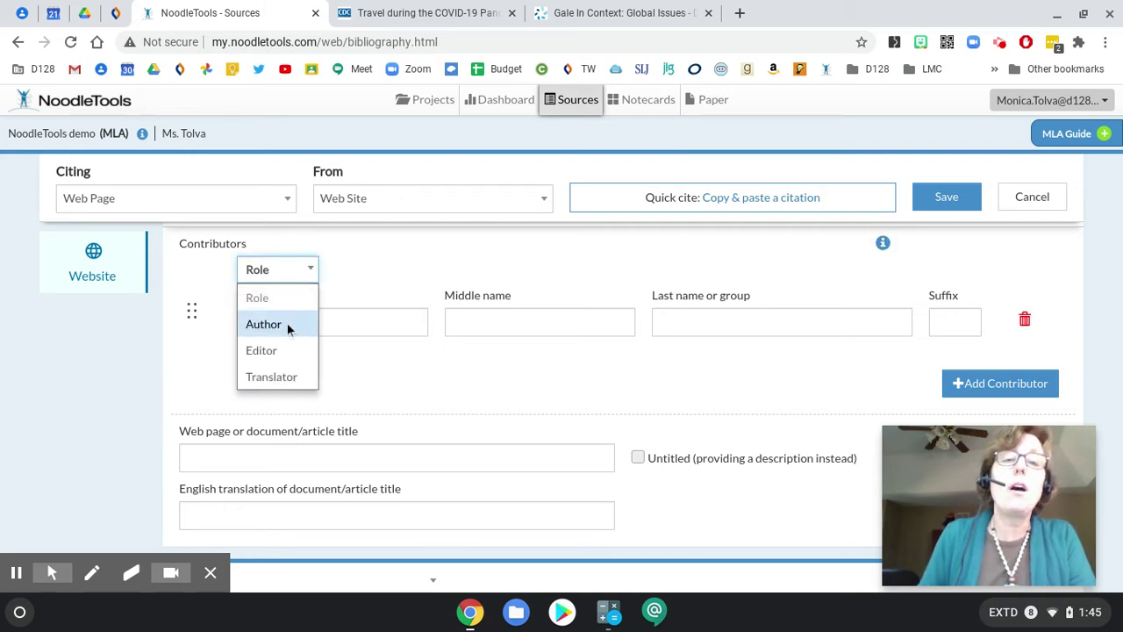
click(423, 13)
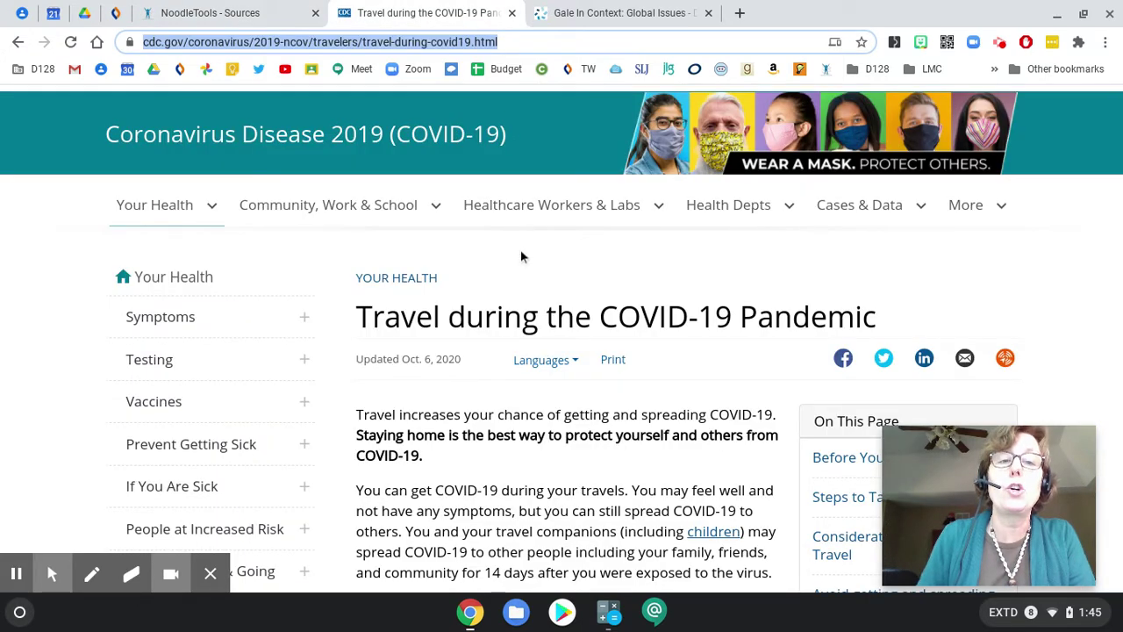
scroll(521, 253, down, 1)
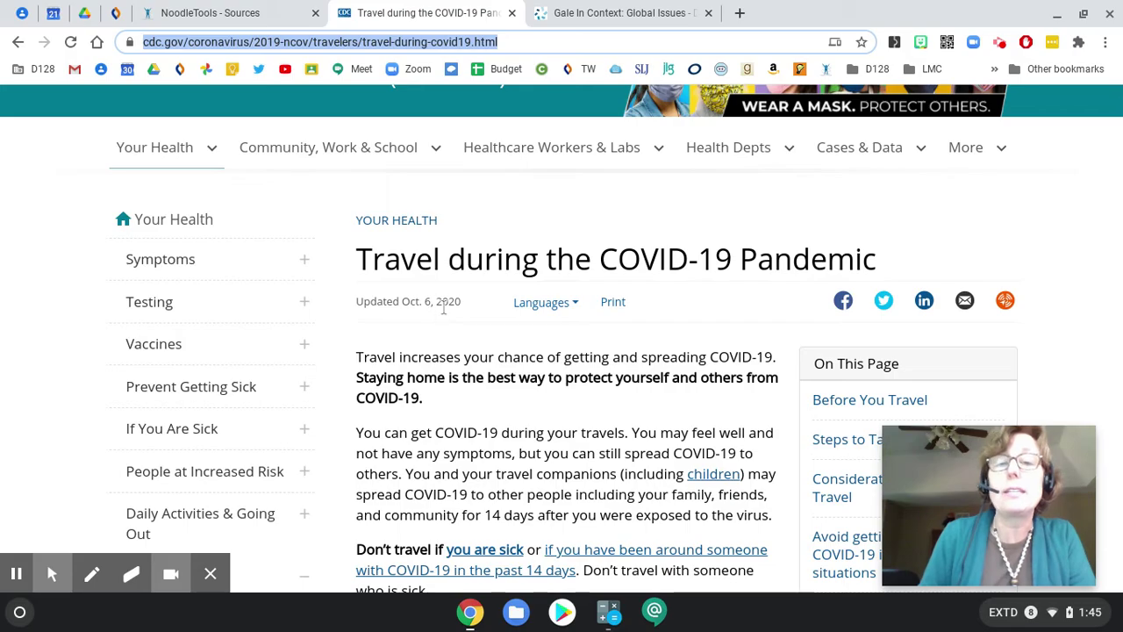
scroll(443, 307, down, 1)
scroll(443, 307, down, 20)
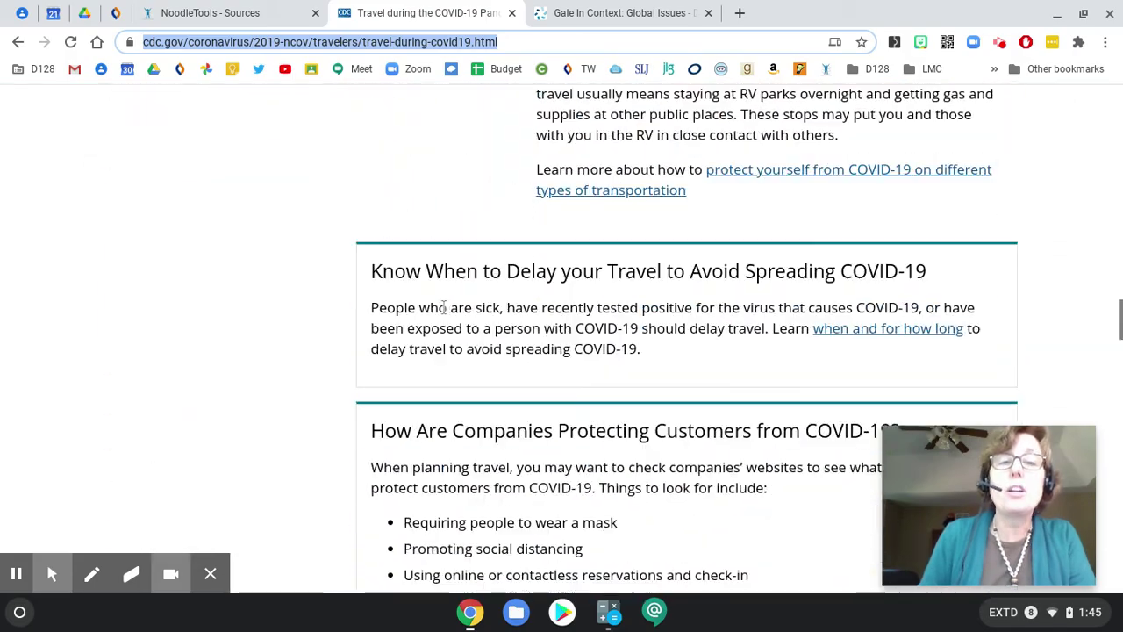
scroll(443, 307, down, 20)
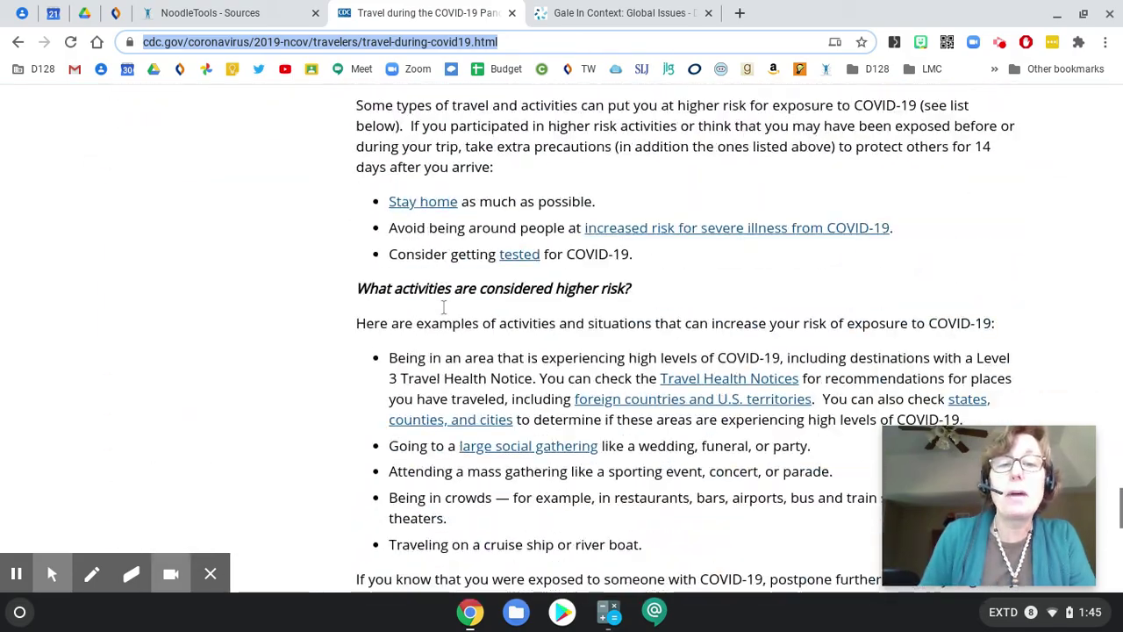
scroll(447, 302, up, 4)
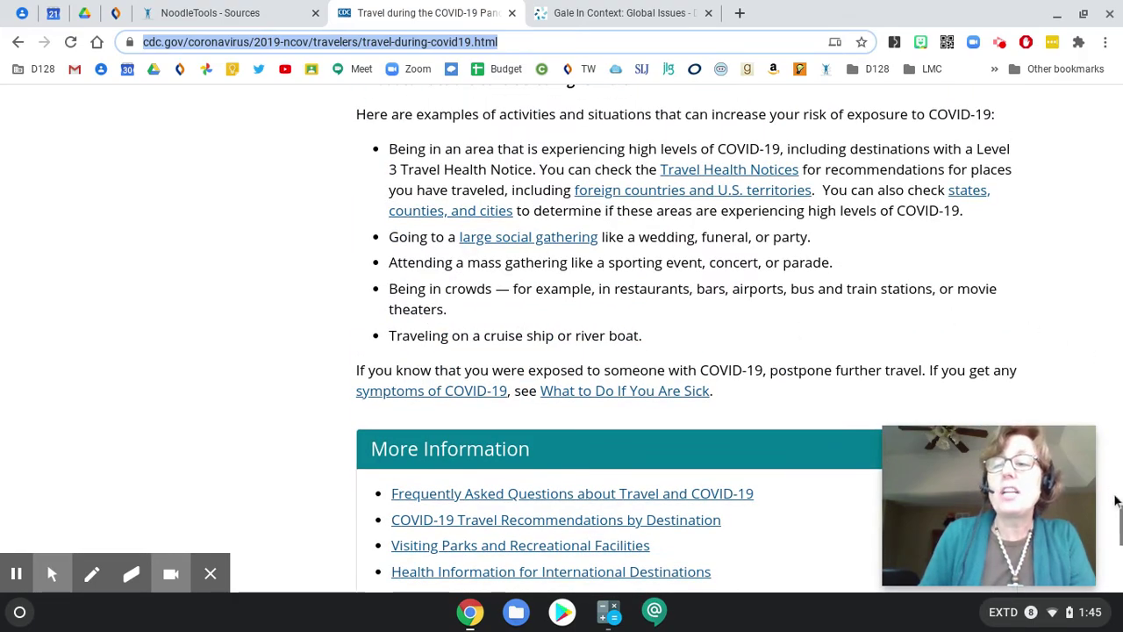
drag(1117, 524, 1116, 105)
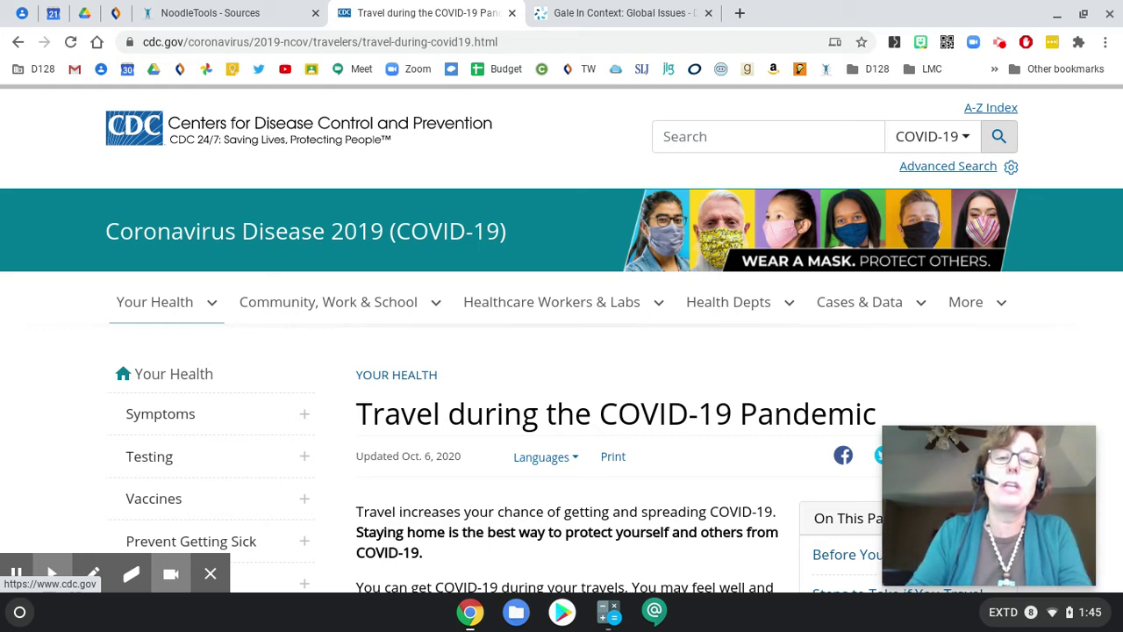
click(237, 16)
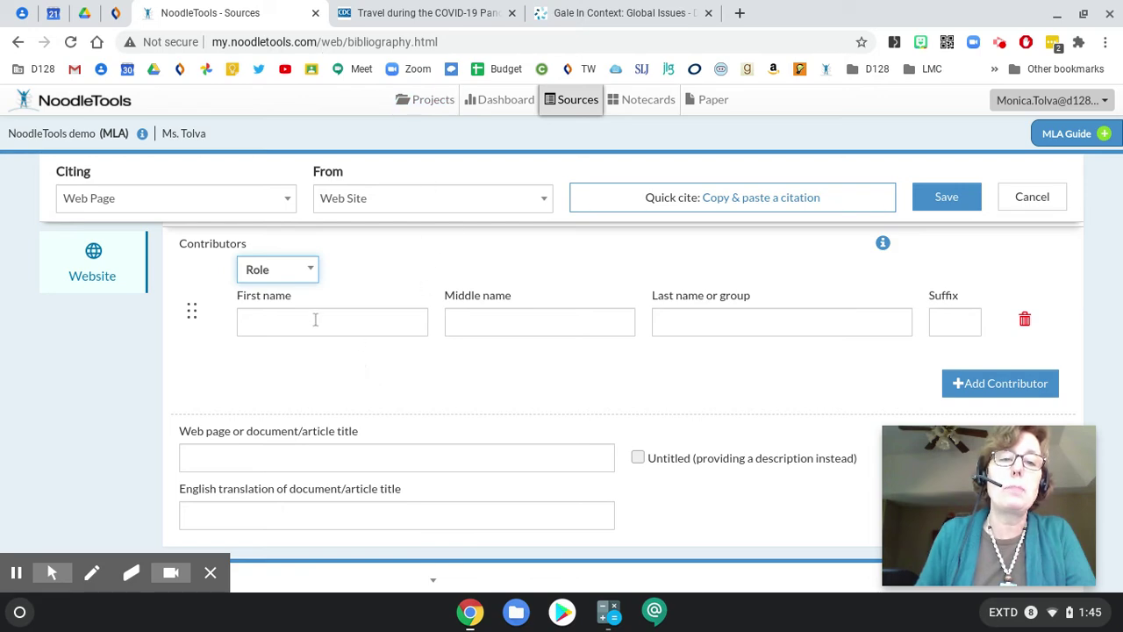
Copy the heading "Travel during the COVID-19 Pandemic" from the CDC page and paste it as the citation's web page title
click(246, 452)
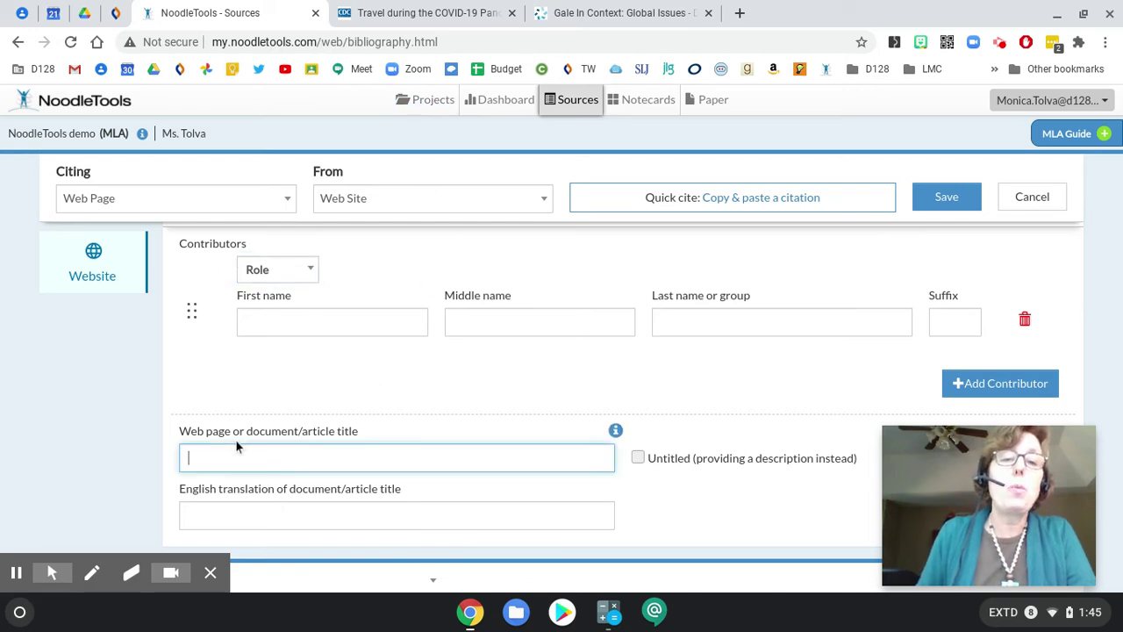
click(426, 21)
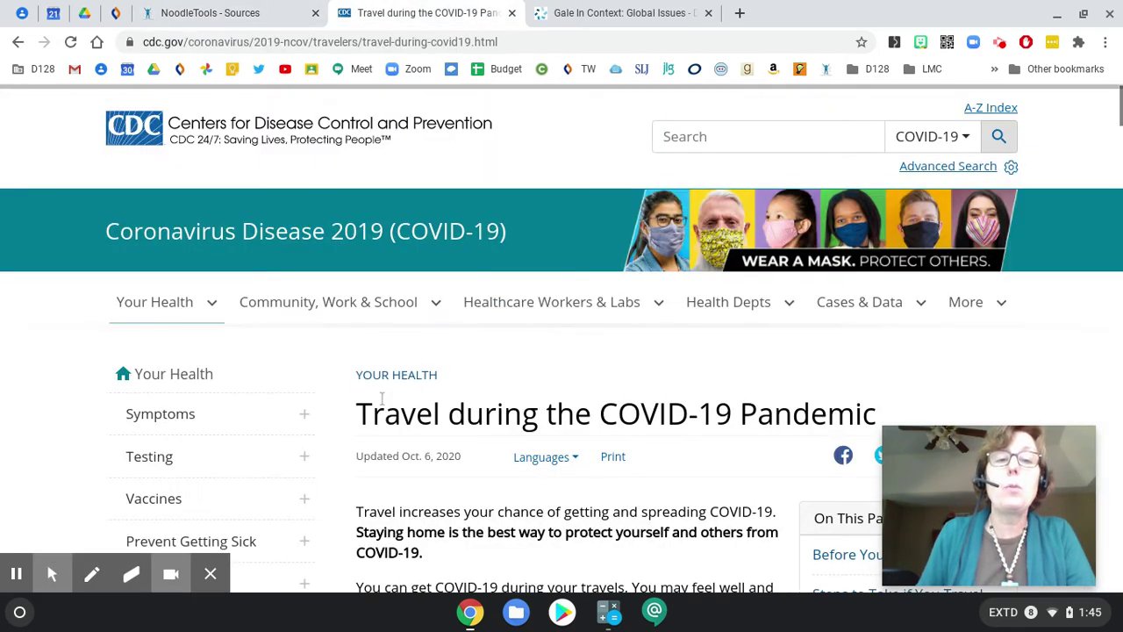
drag(357, 415, 879, 414)
key(ctrl+c)
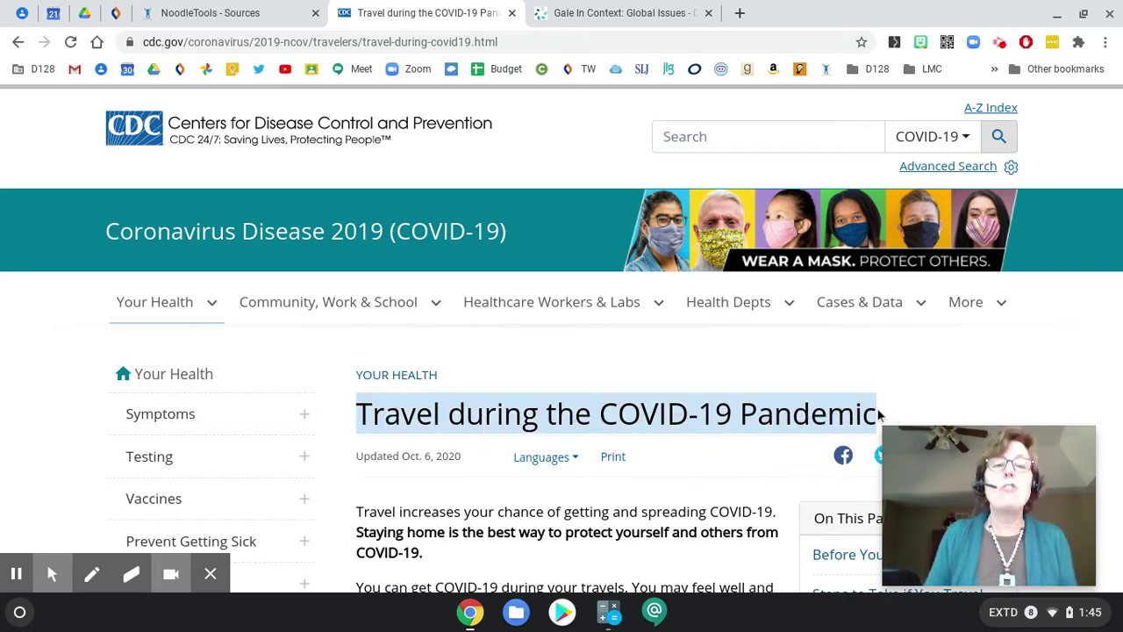
click(288, 12)
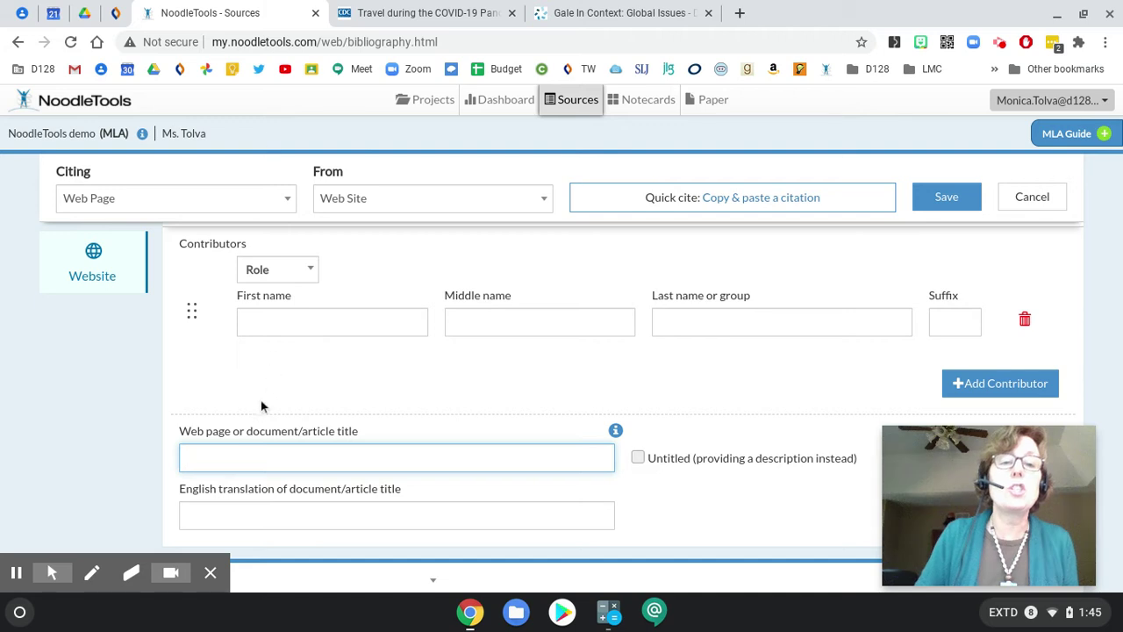
click(238, 454)
key(ctrl+v)
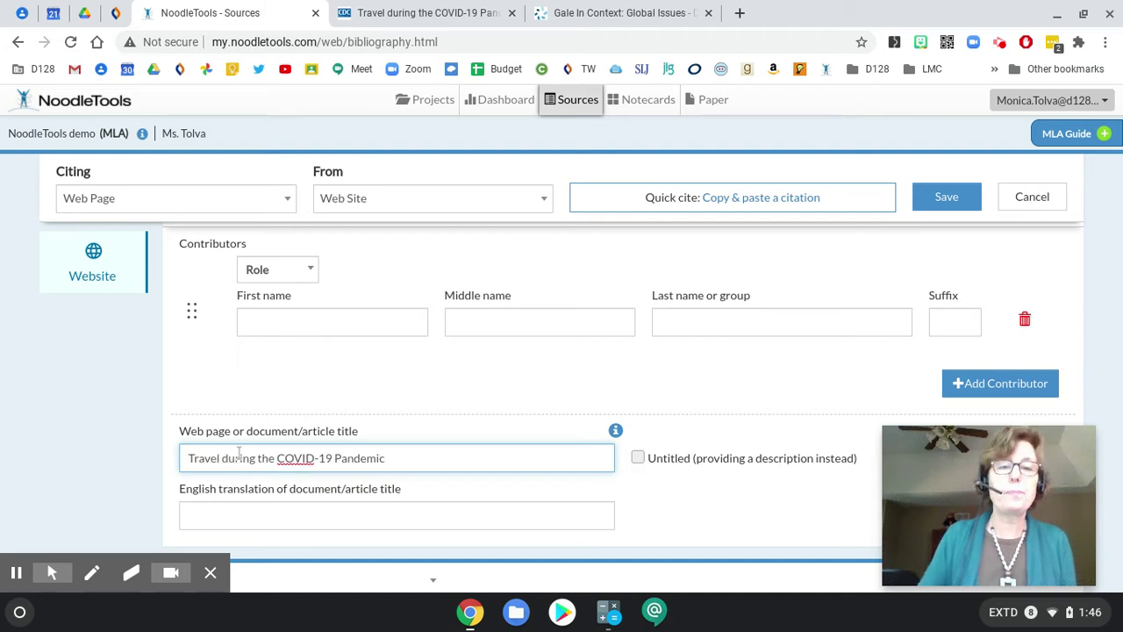
click(358, 396)
Copy the banner title "Coronavirus Disease 2019 (COVID-19)" from the CDC page and paste it as the name of the website in the citation
scroll(393, 372, down, 2)
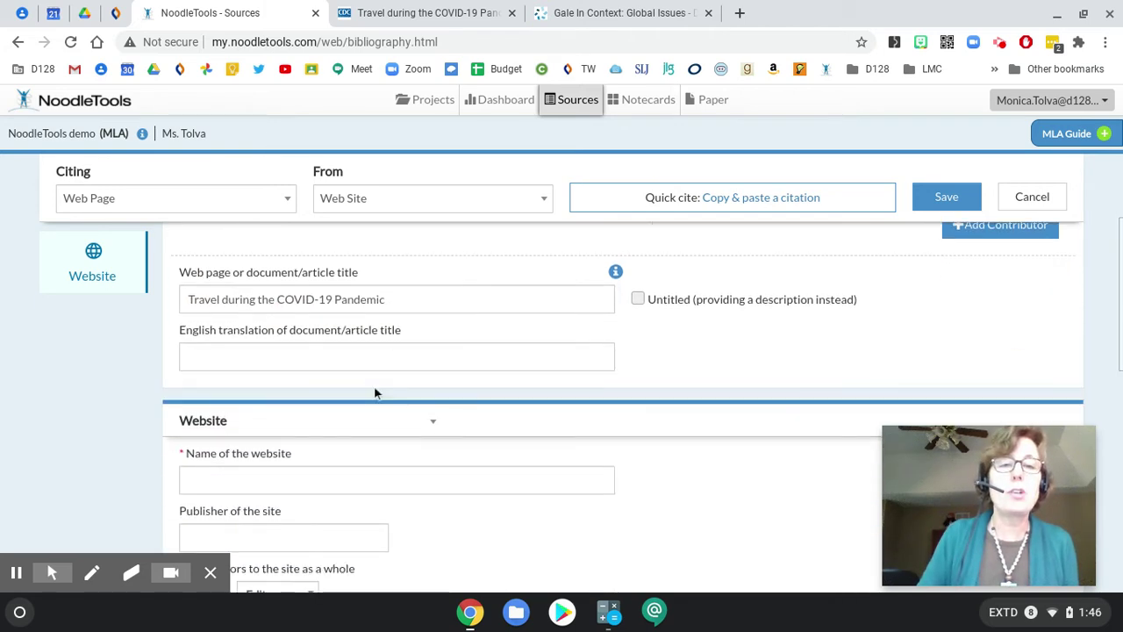
scroll(361, 362, down, 2)
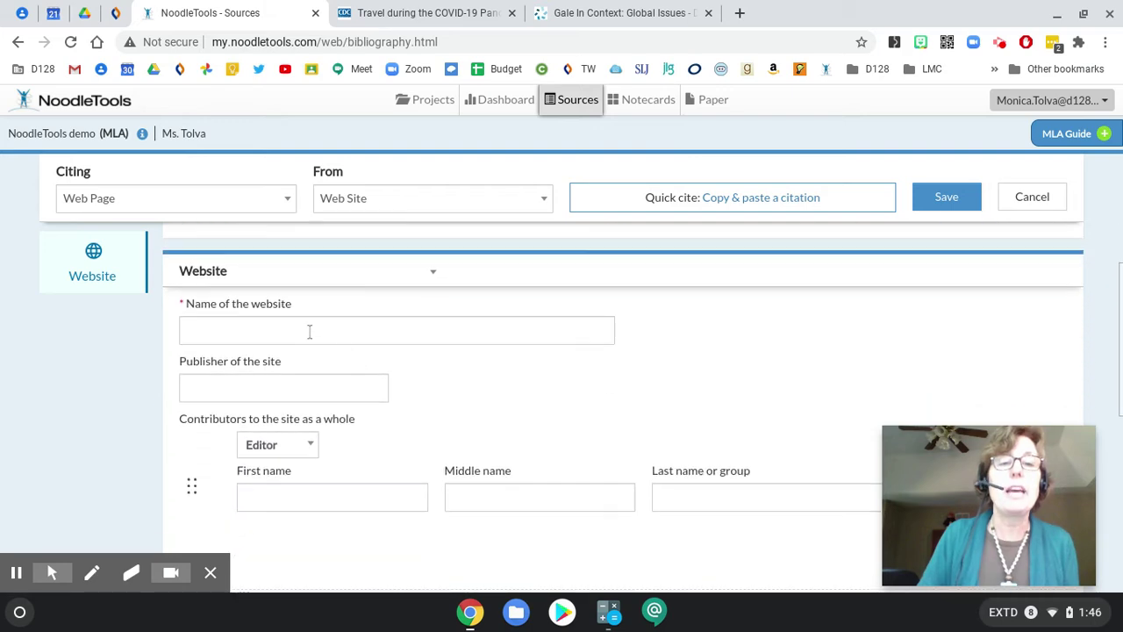
click(390, 12)
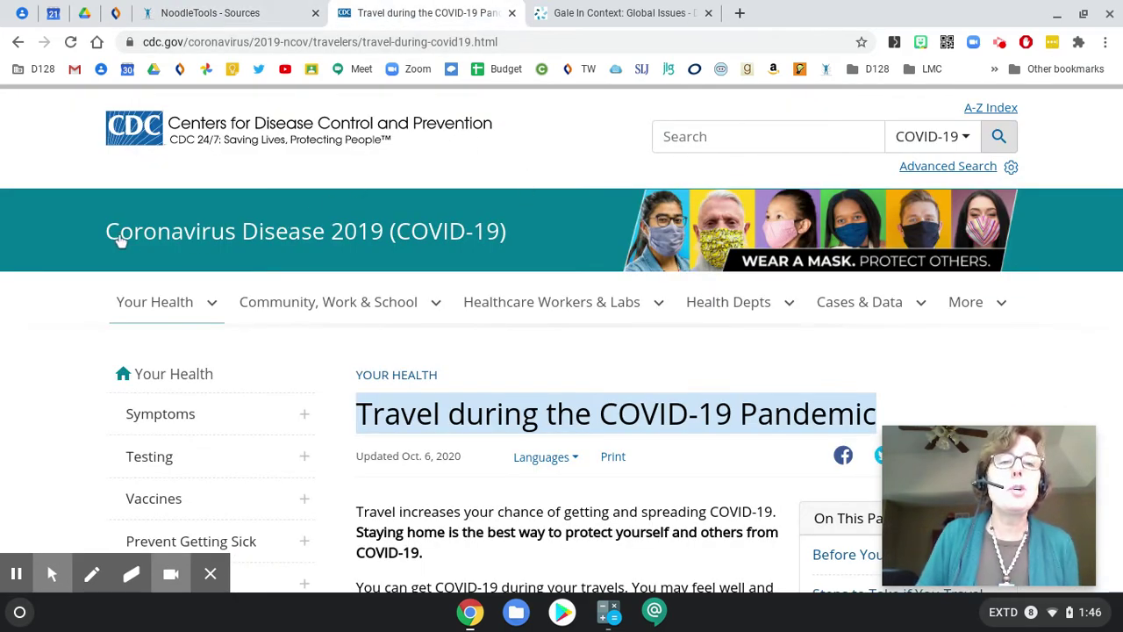
click(90, 231)
drag(512, 230, 125, 221)
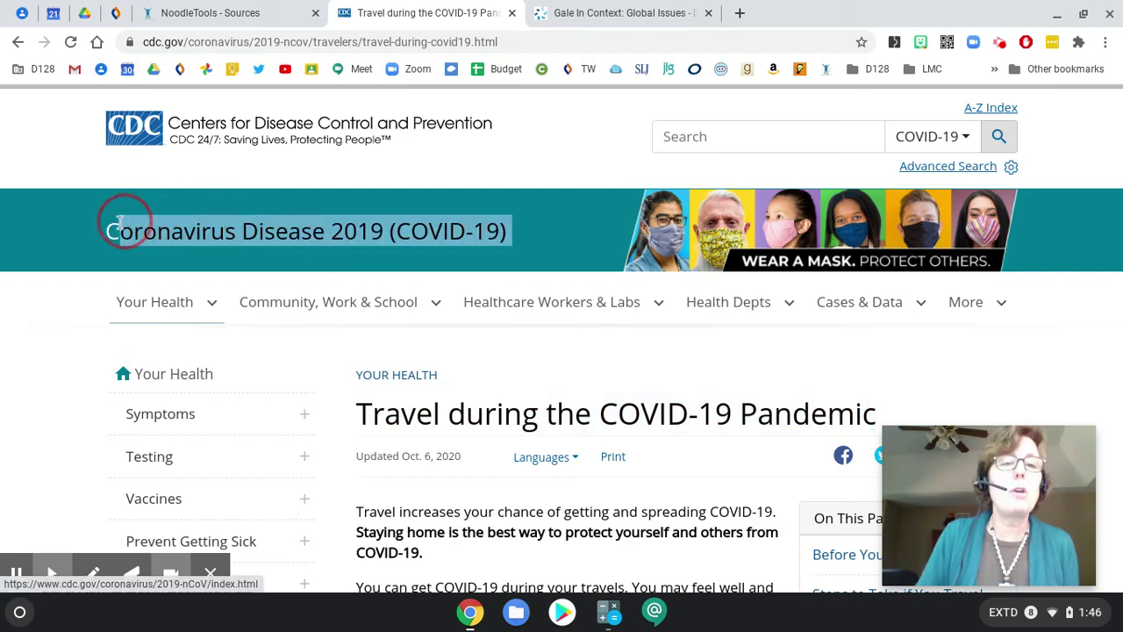
click(100, 231)
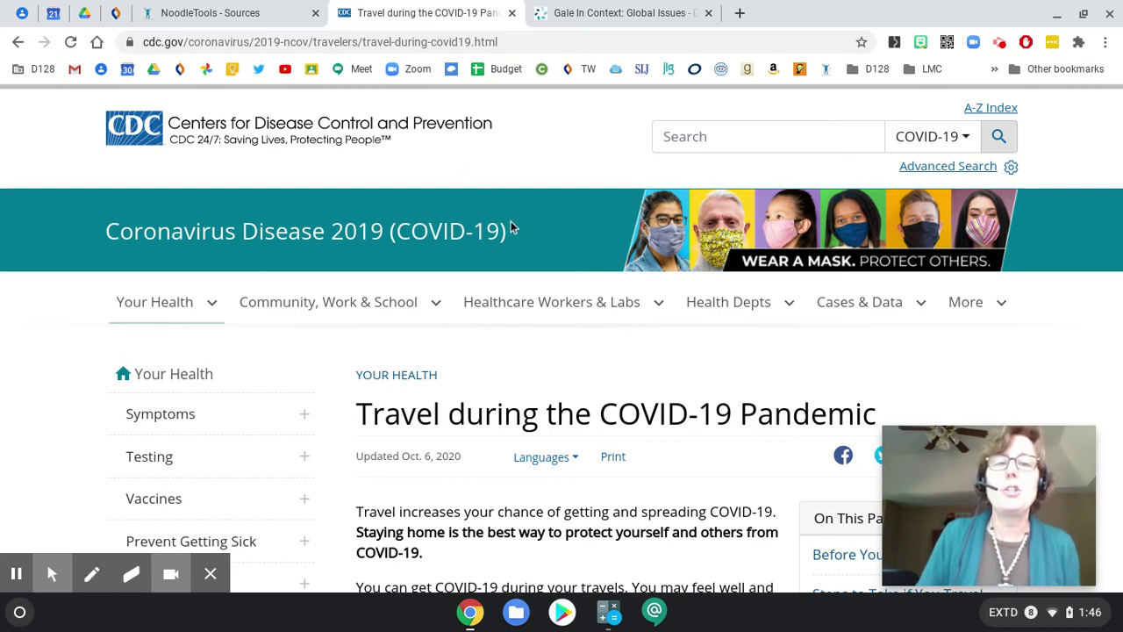
drag(509, 231, 101, 232)
key(ctrl+c)
click(238, 12)
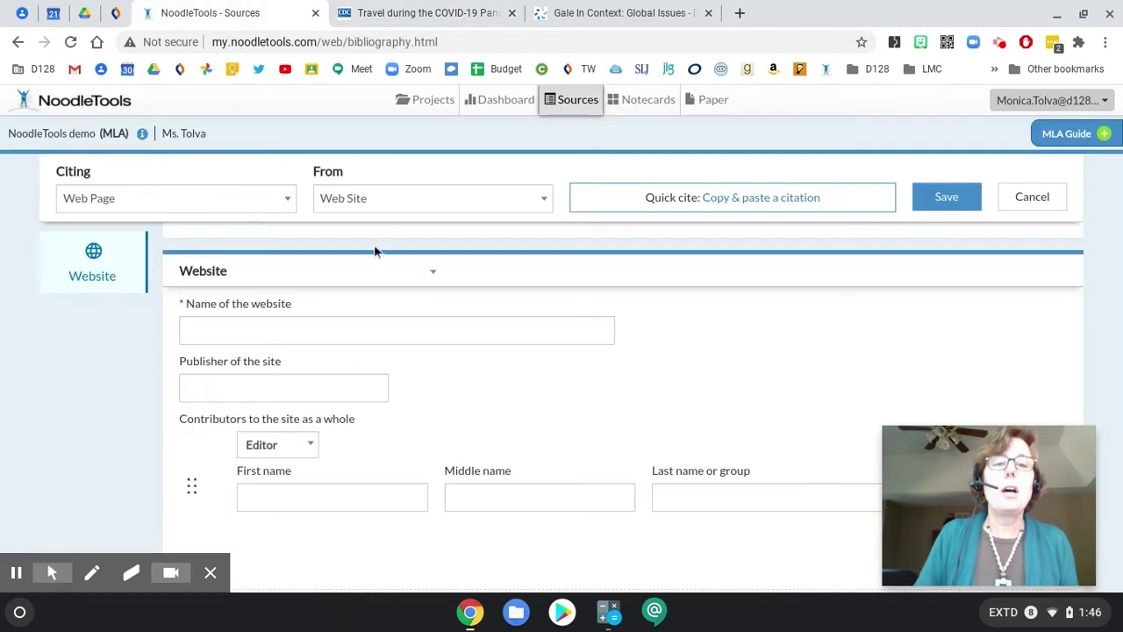
click(261, 327)
key(ctrl+v)
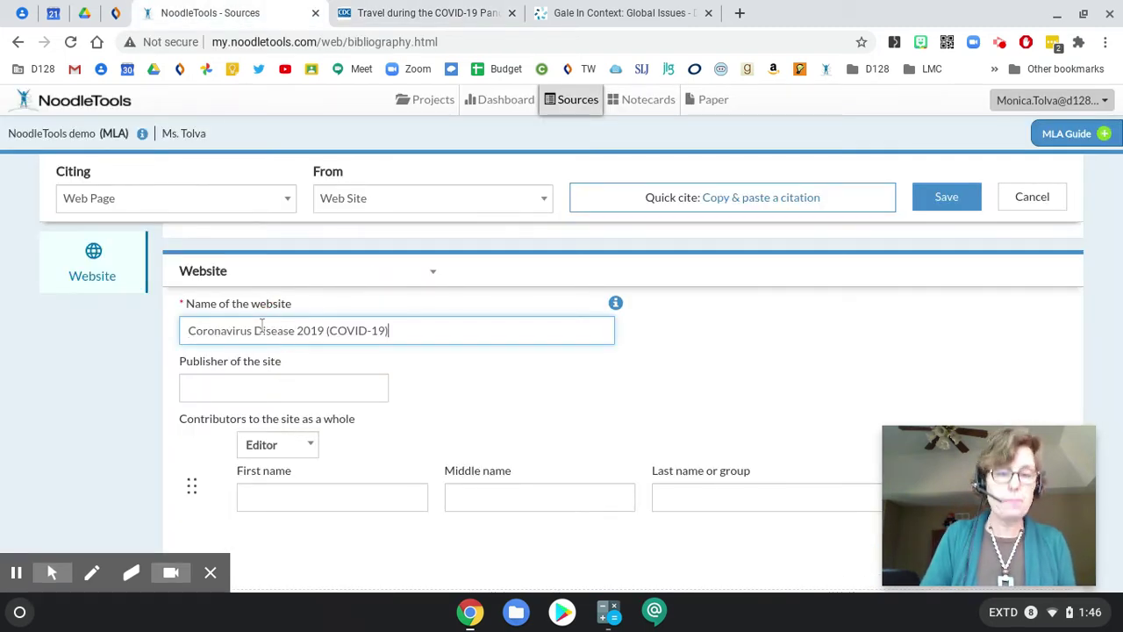
Enter "Centers for Disease Control and Prevention" as the publisher of the site, checking the full name on the CDC page
click(255, 385)
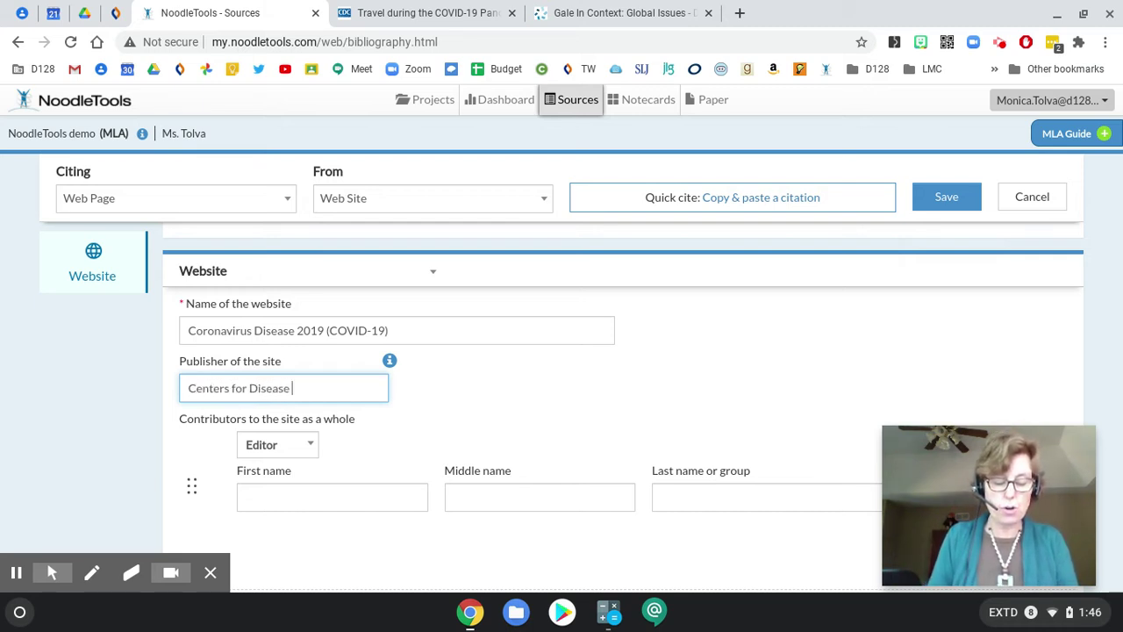
text(Centers for Disease Control)
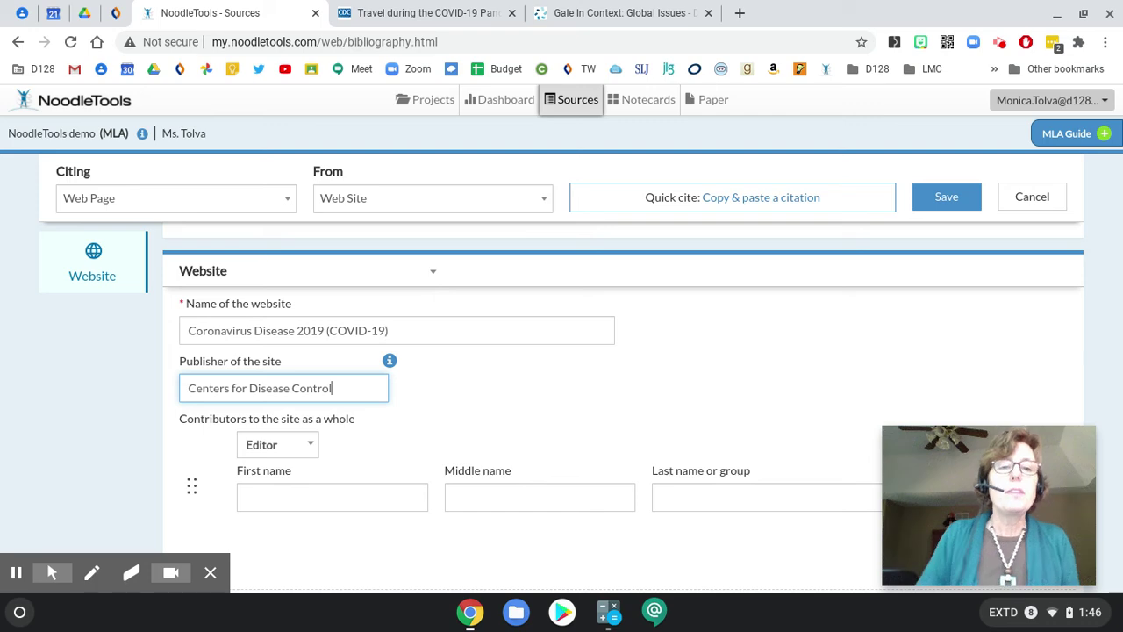
click(368, 13)
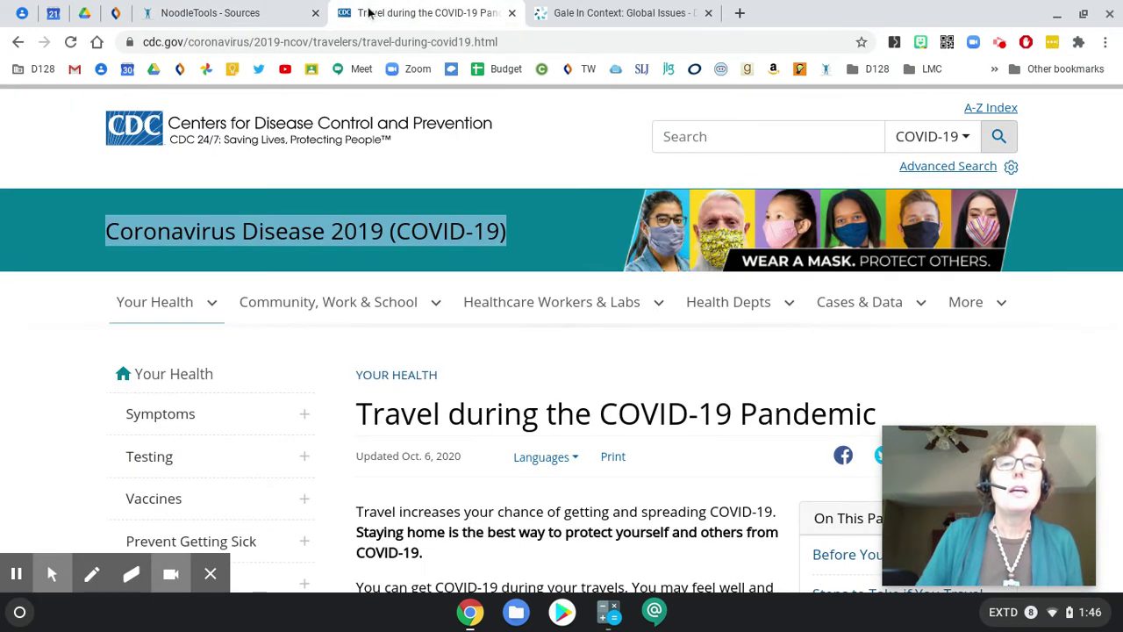
click(211, 13)
text(and )
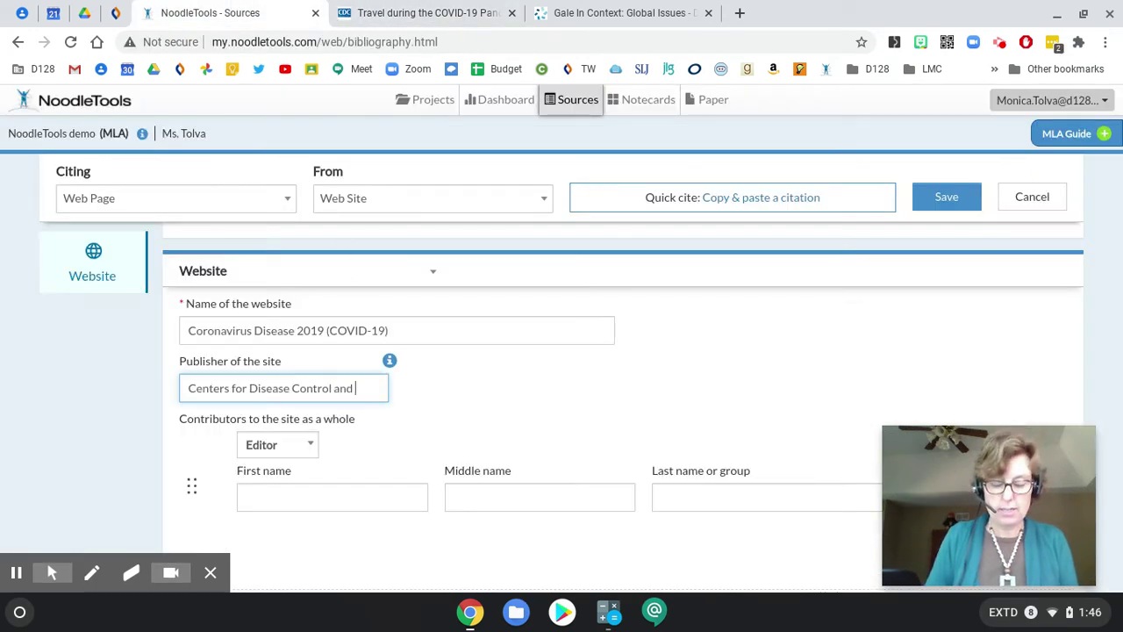
text(Prevention)
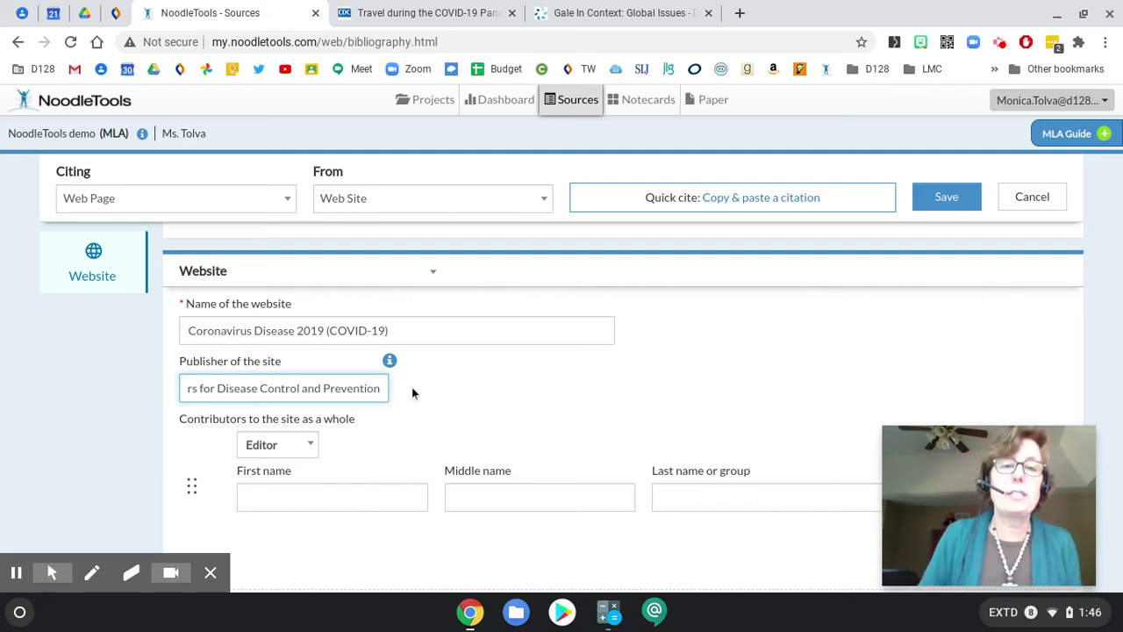
Review the site contributor, edition and annotation fields, leave them empty, and save the web page citation
click(283, 449)
click(285, 452)
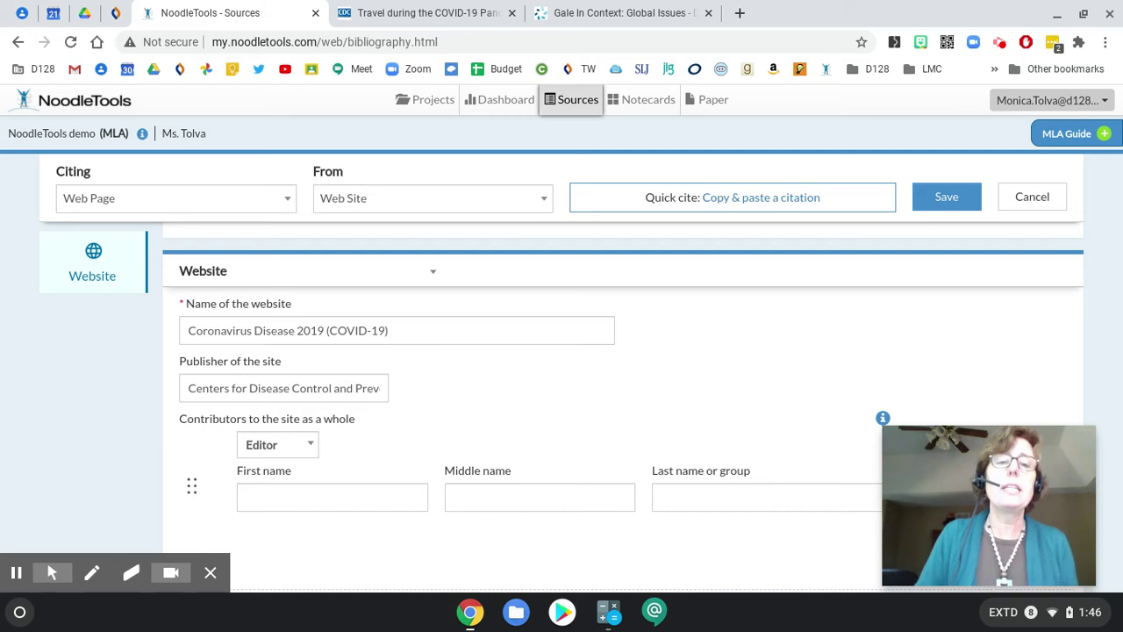
scroll(464, 390, down, 2)
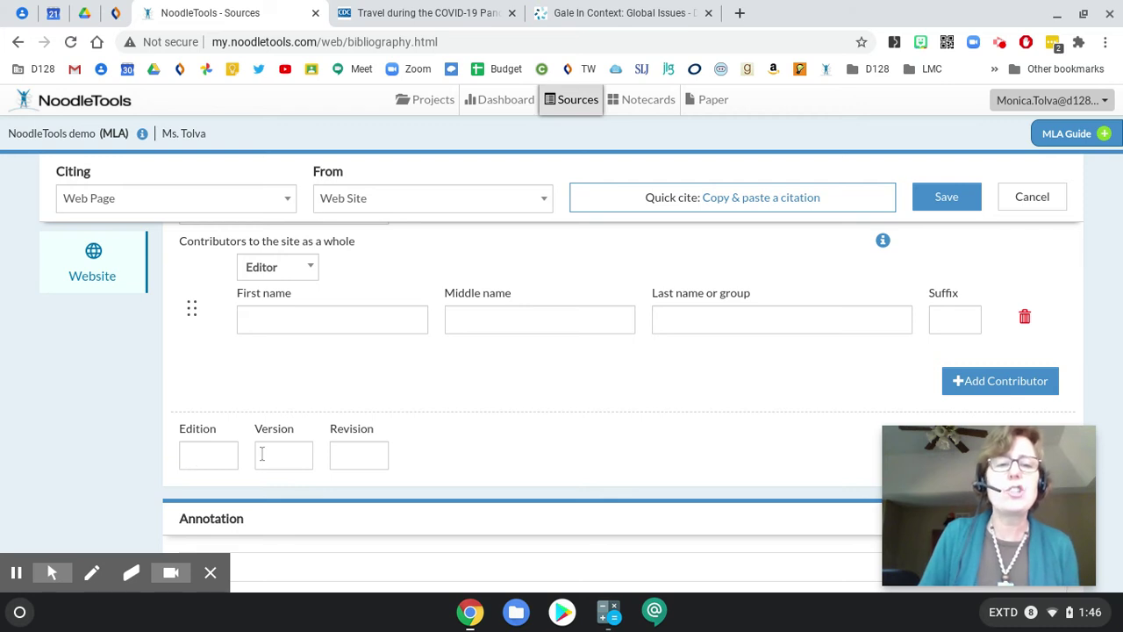
scroll(552, 396, down, 5)
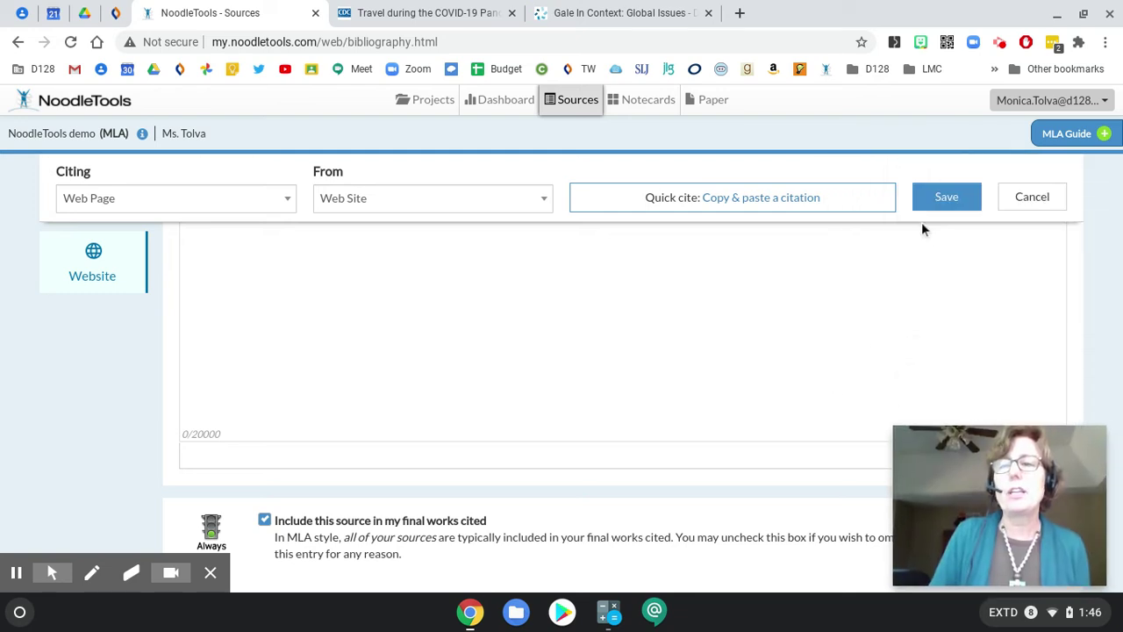
click(927, 204)
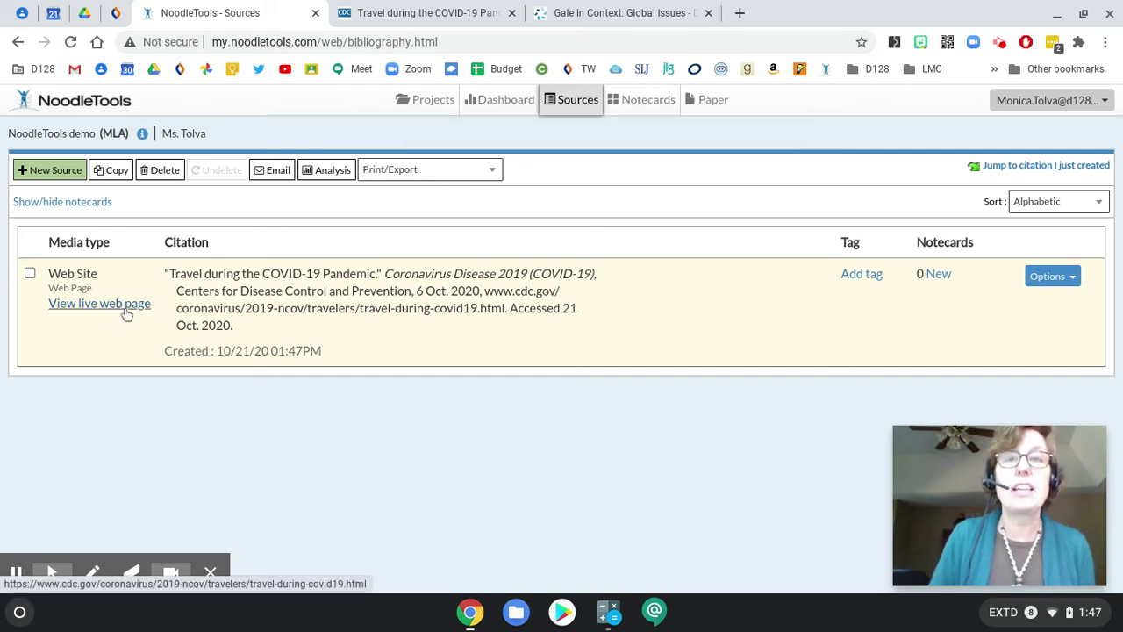
Check the options available for the saved citation and the source locations offered for a new citation
click(1053, 279)
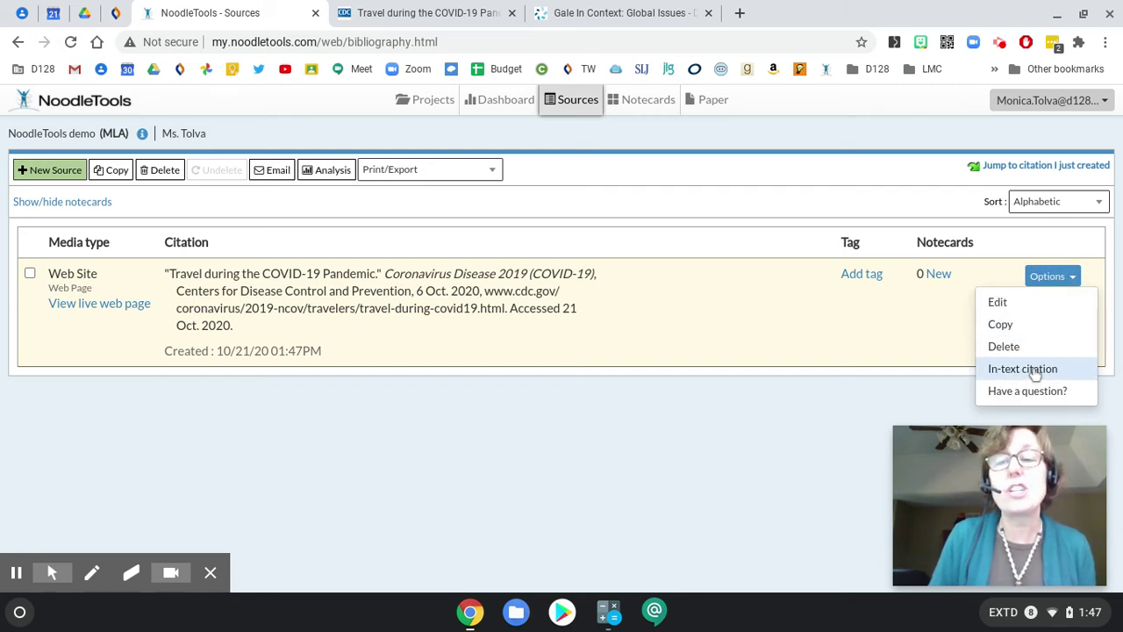
click(875, 320)
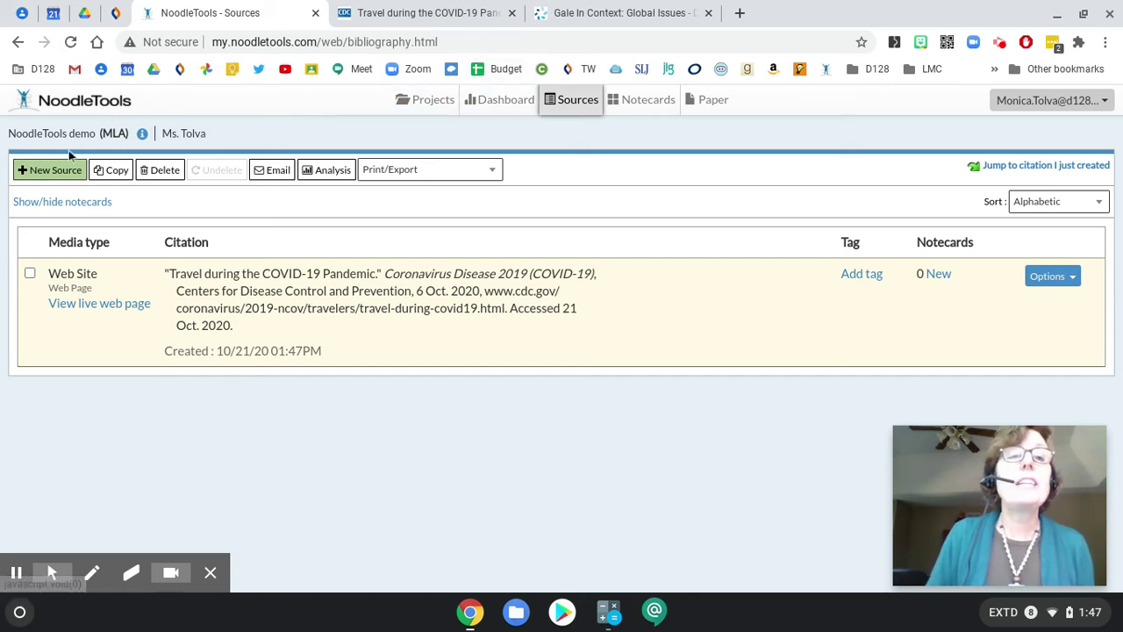
click(50, 174)
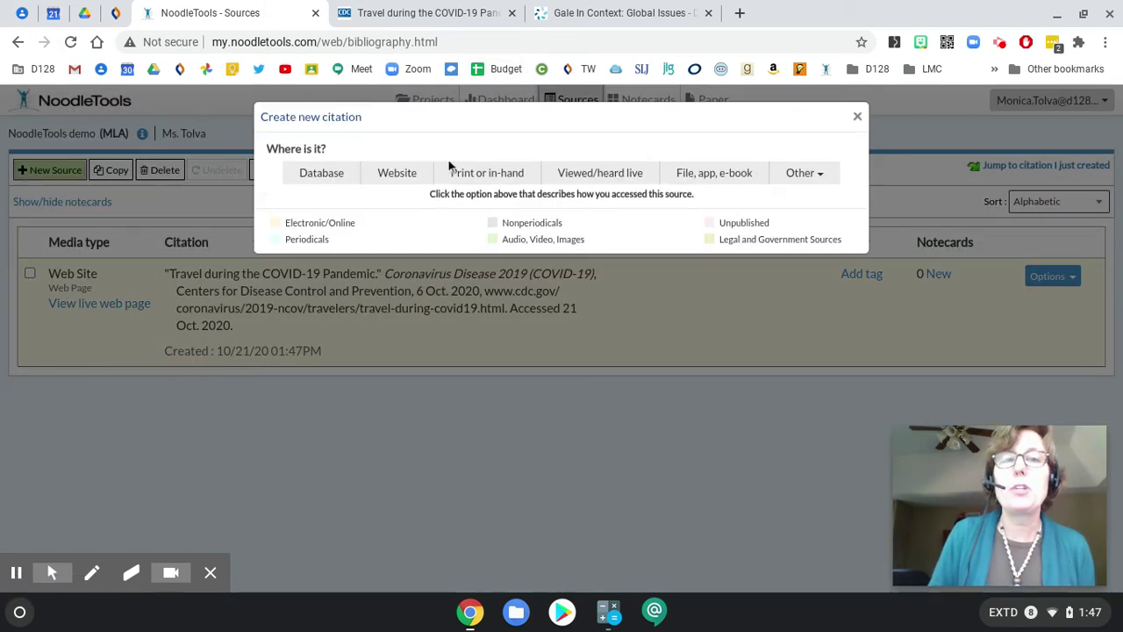
click(338, 173)
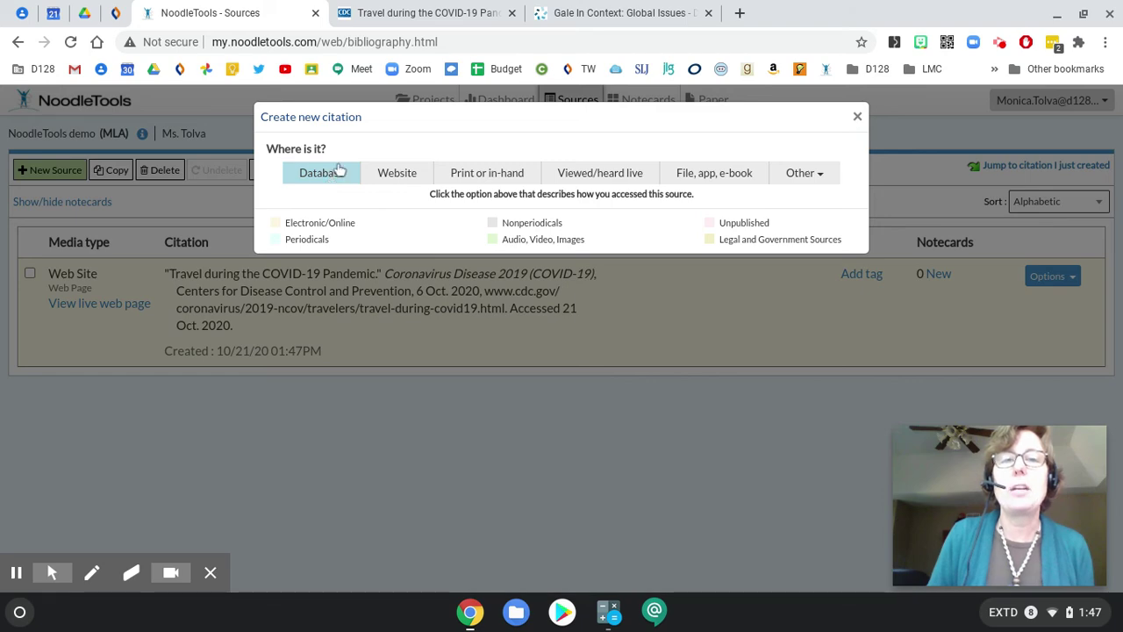
Find the source citation of the COVID-19 social inequalities editorial in Gale In Context: Global Issues and export it to NoodleTools
click(617, 14)
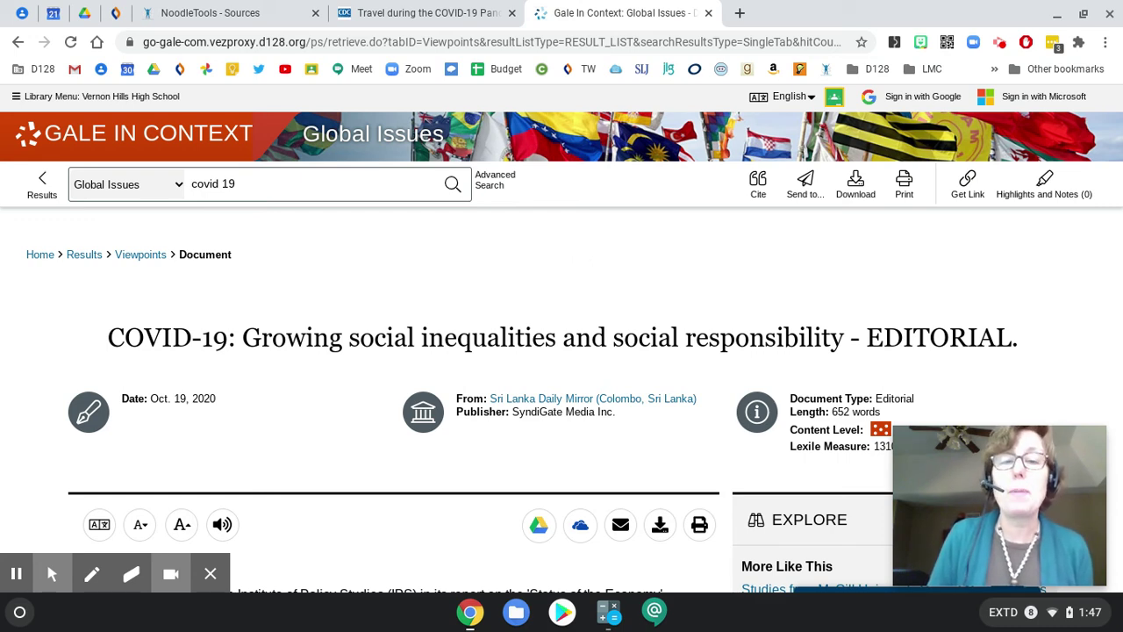
scroll(438, 263, down, 1)
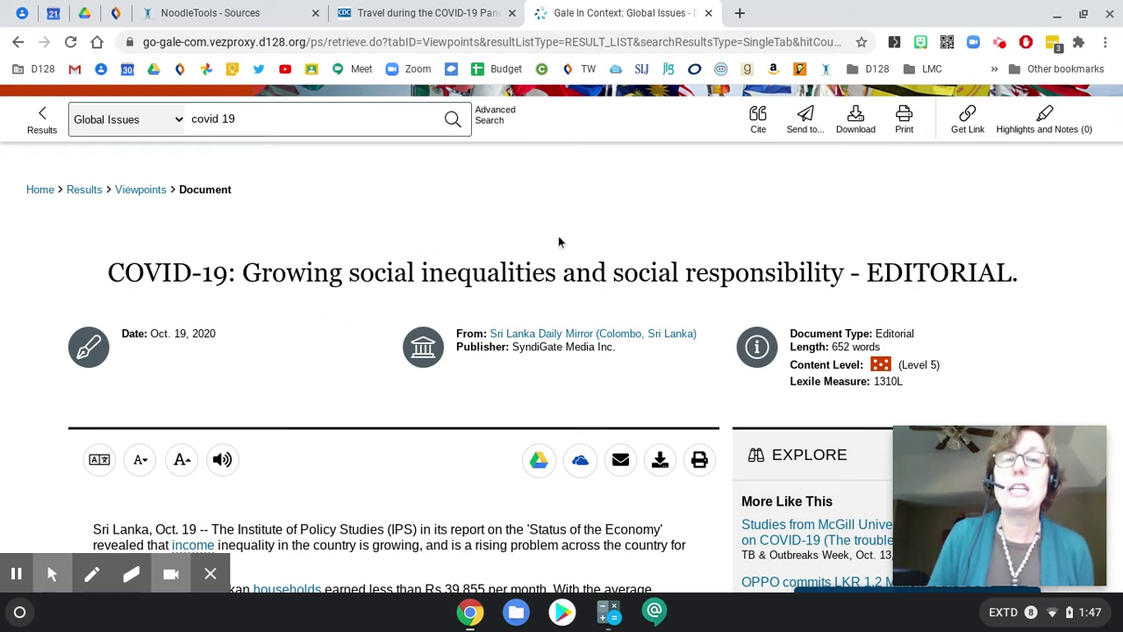
scroll(558, 235, down, 10)
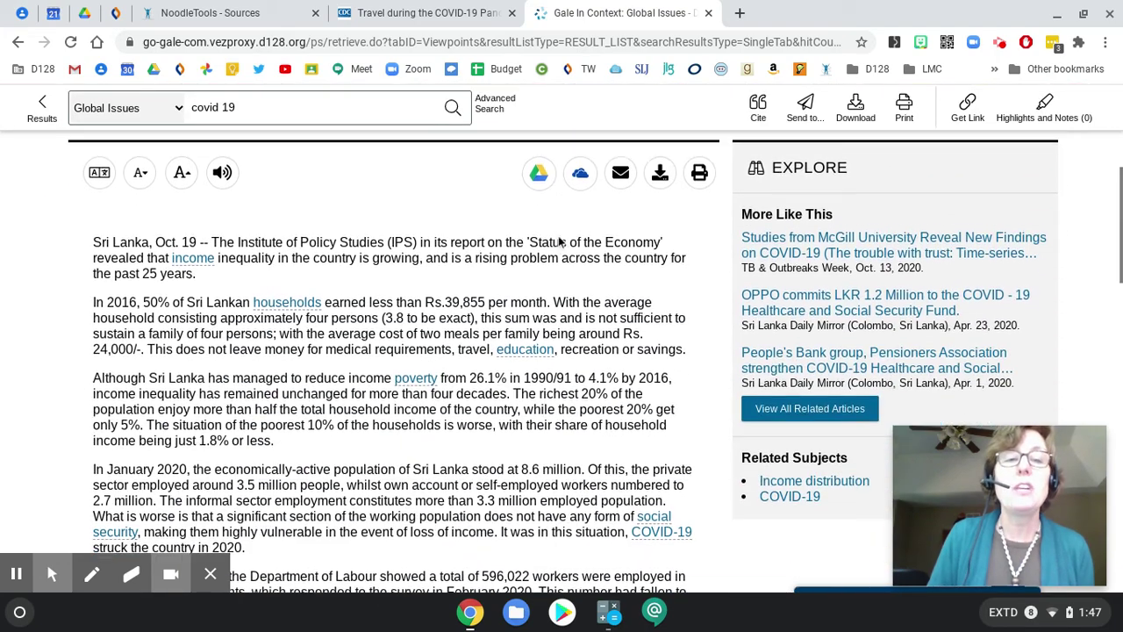
scroll(558, 235, down, 5)
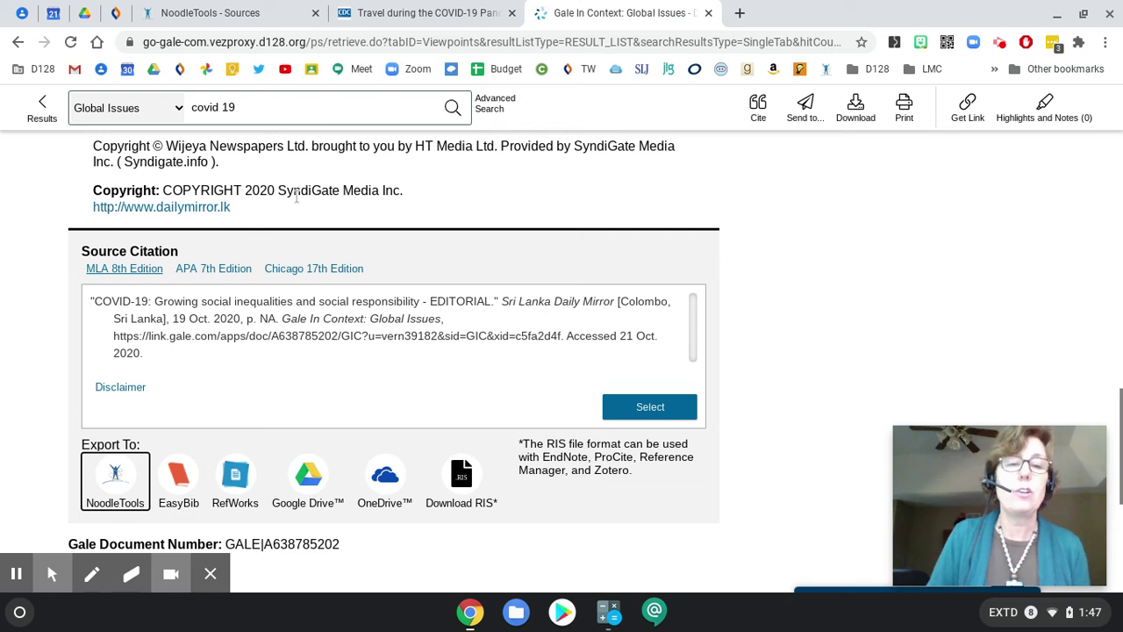
click(119, 478)
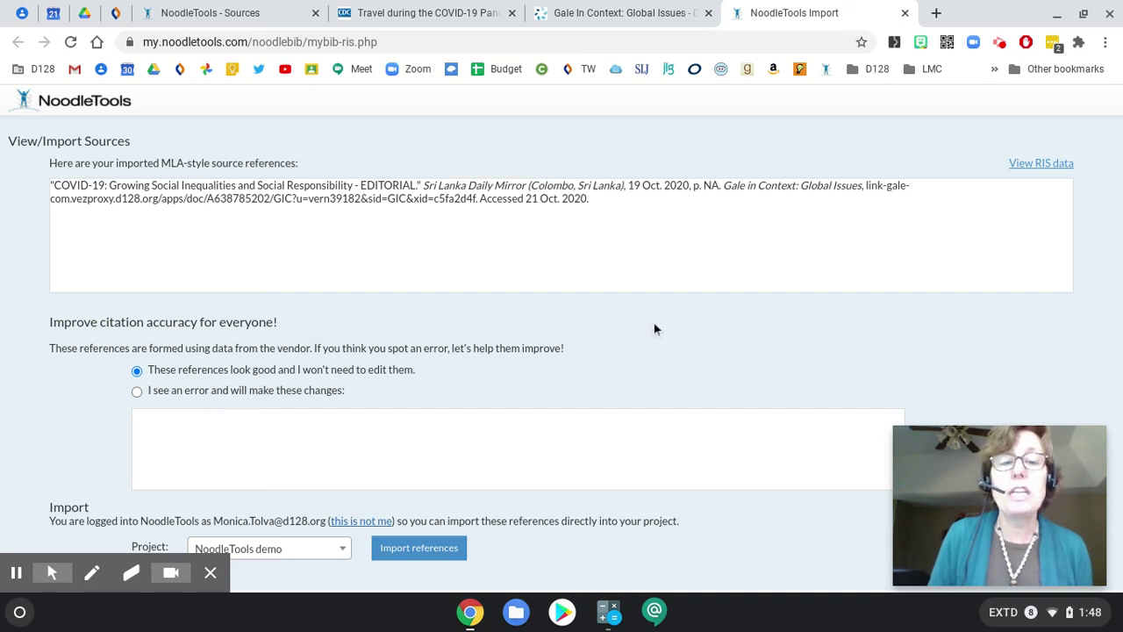
Import the exported Gale reference into the NoodleTools demo project without edits
click(316, 553)
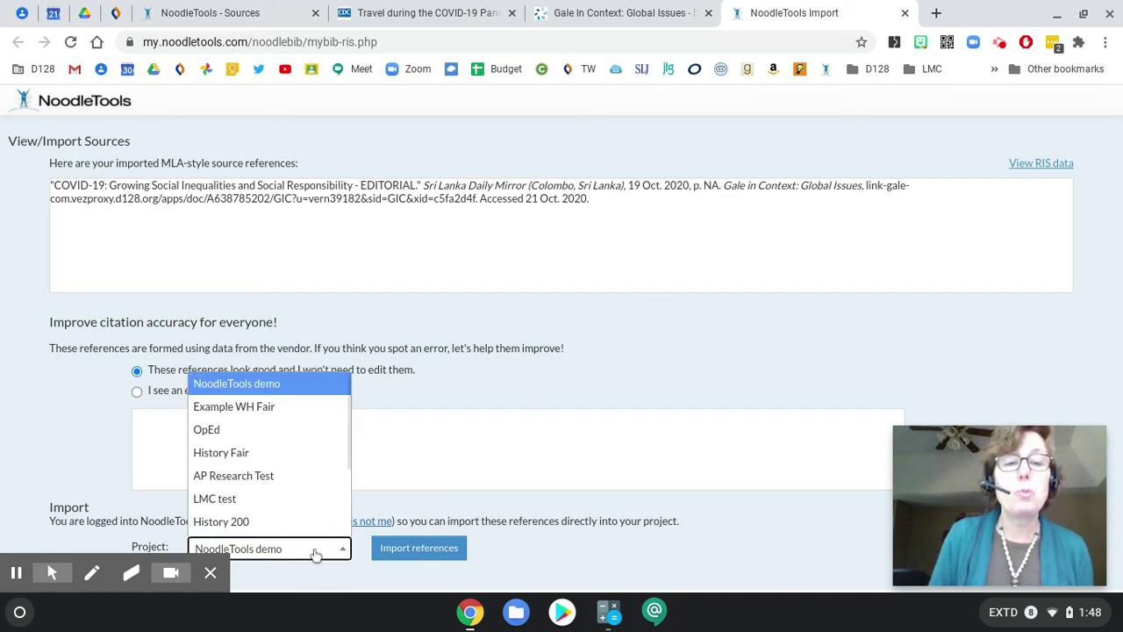
click(318, 550)
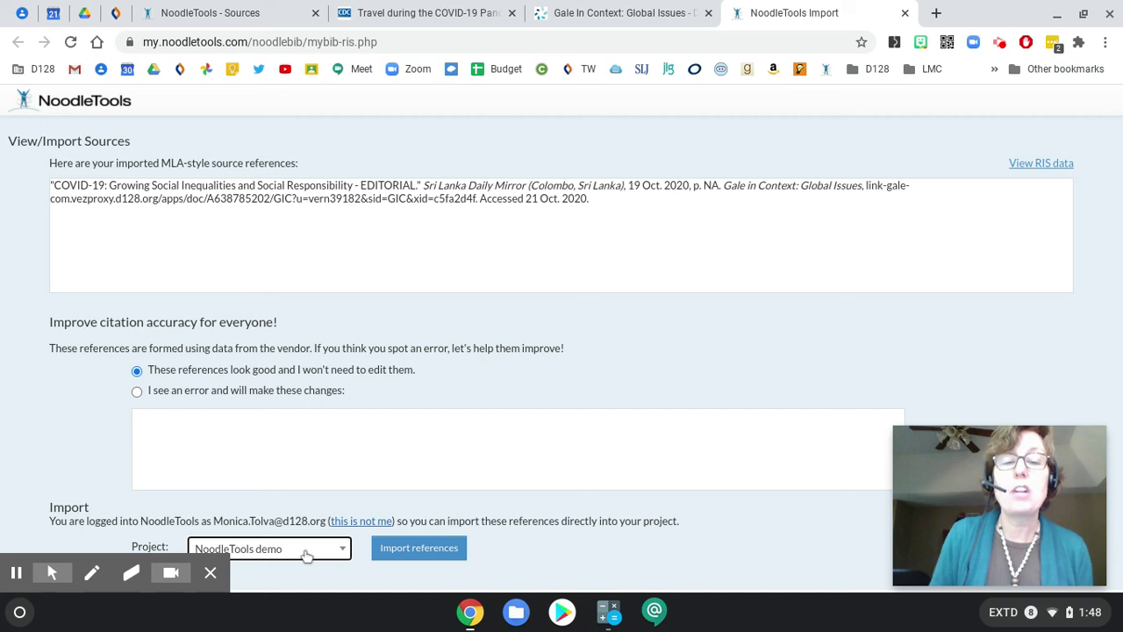
click(423, 548)
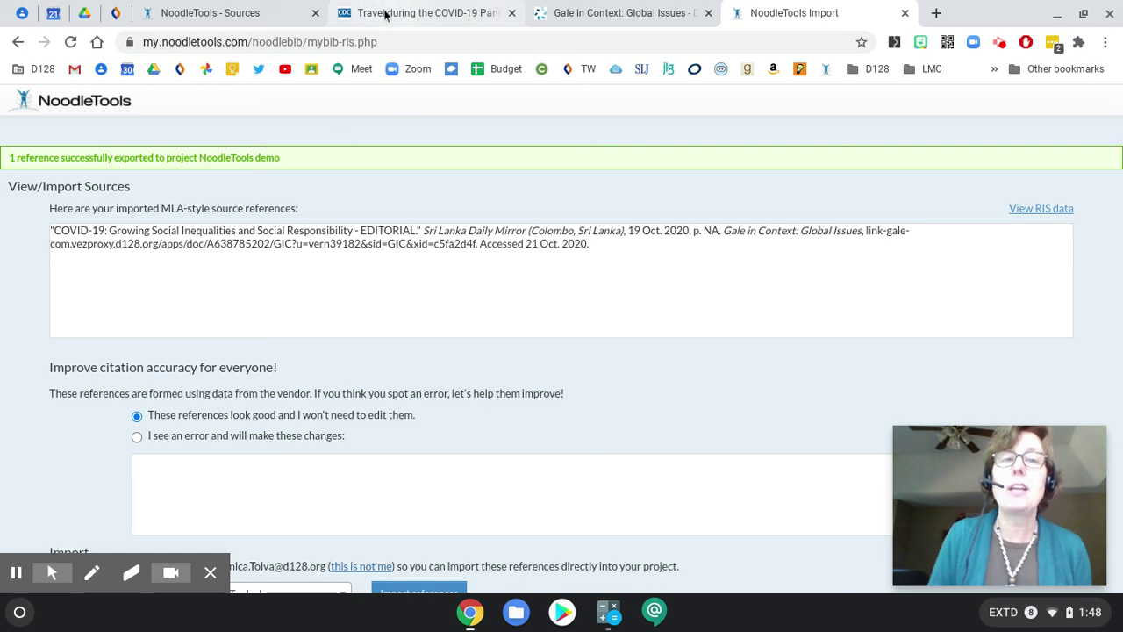
Return to the project's source list, dismiss the new citation dialog and reload the list to include the imported reference
click(249, 13)
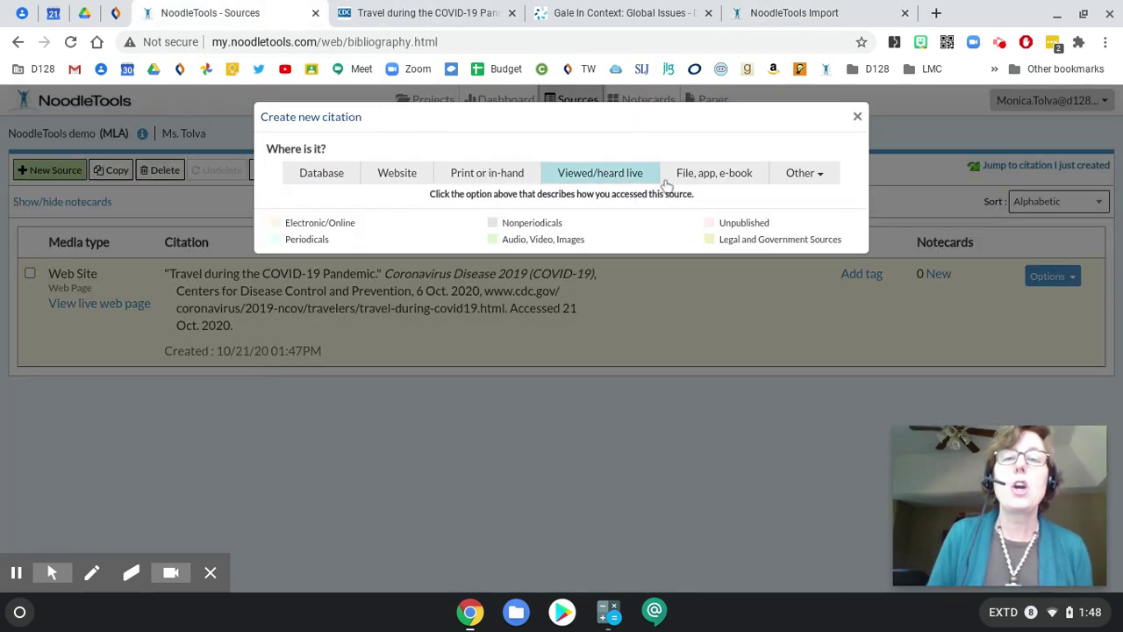
click(859, 118)
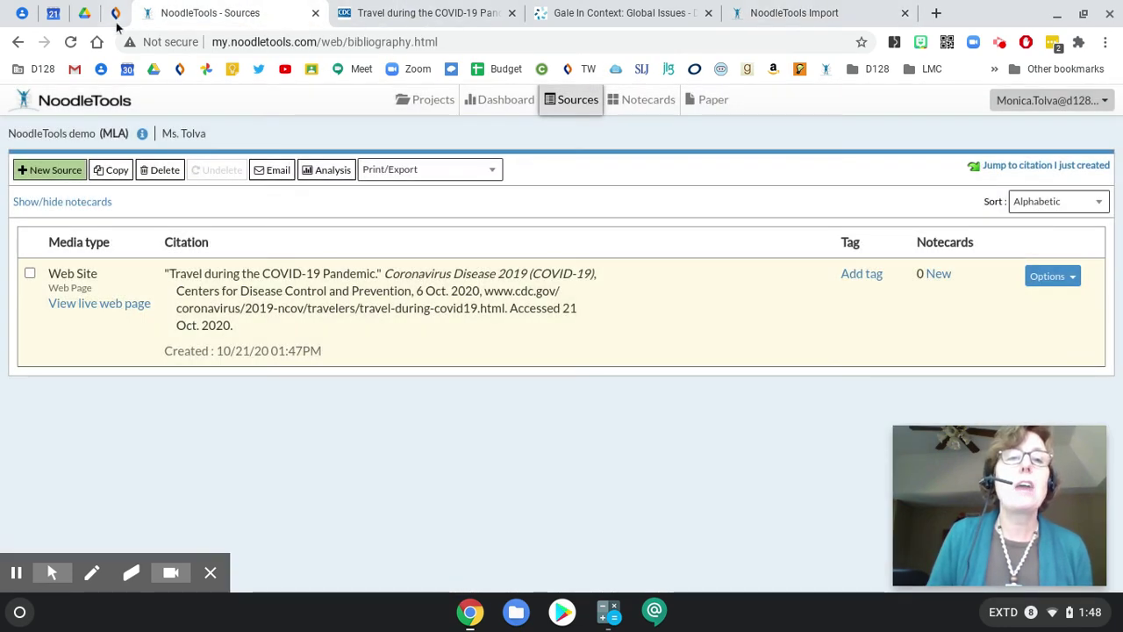
click(71, 42)
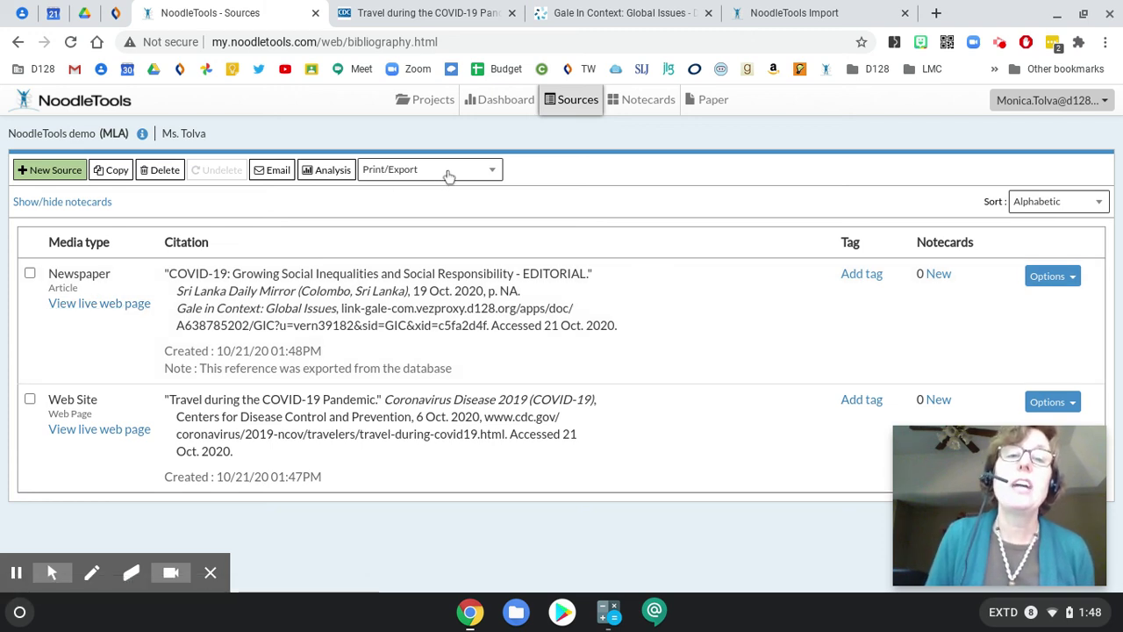
Review the print and export options for the project's source list
click(448, 175)
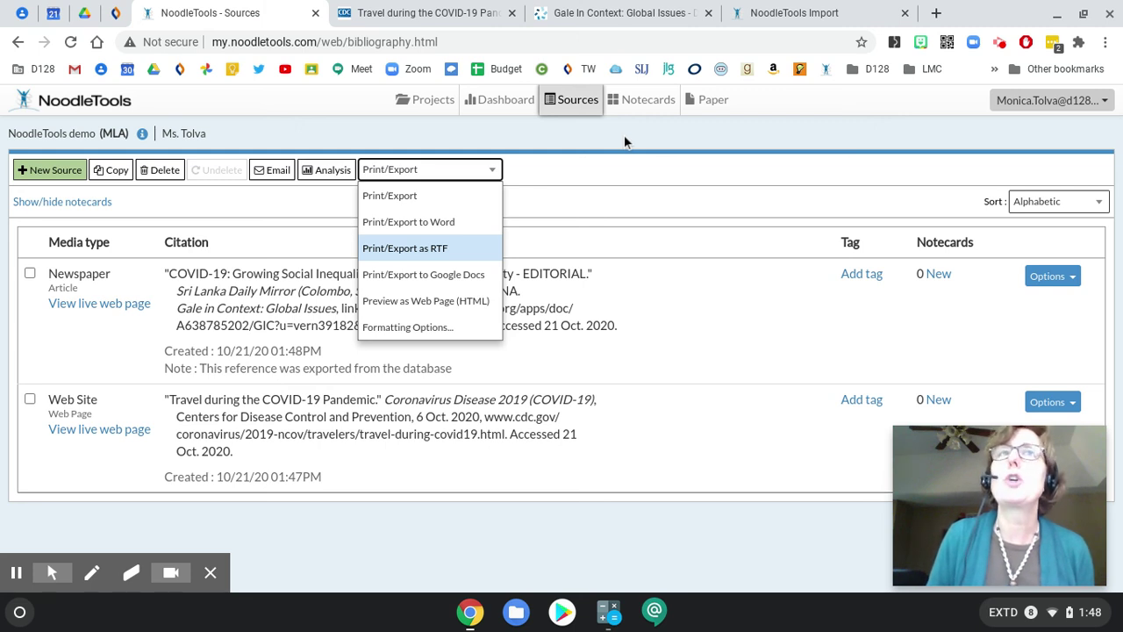
click(999, 43)
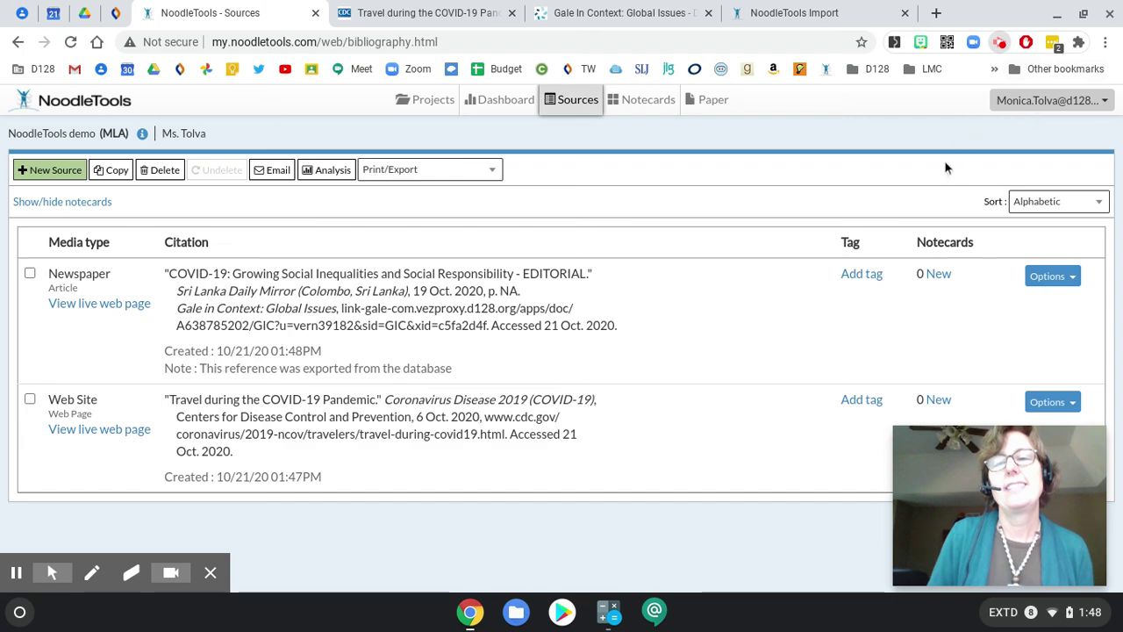